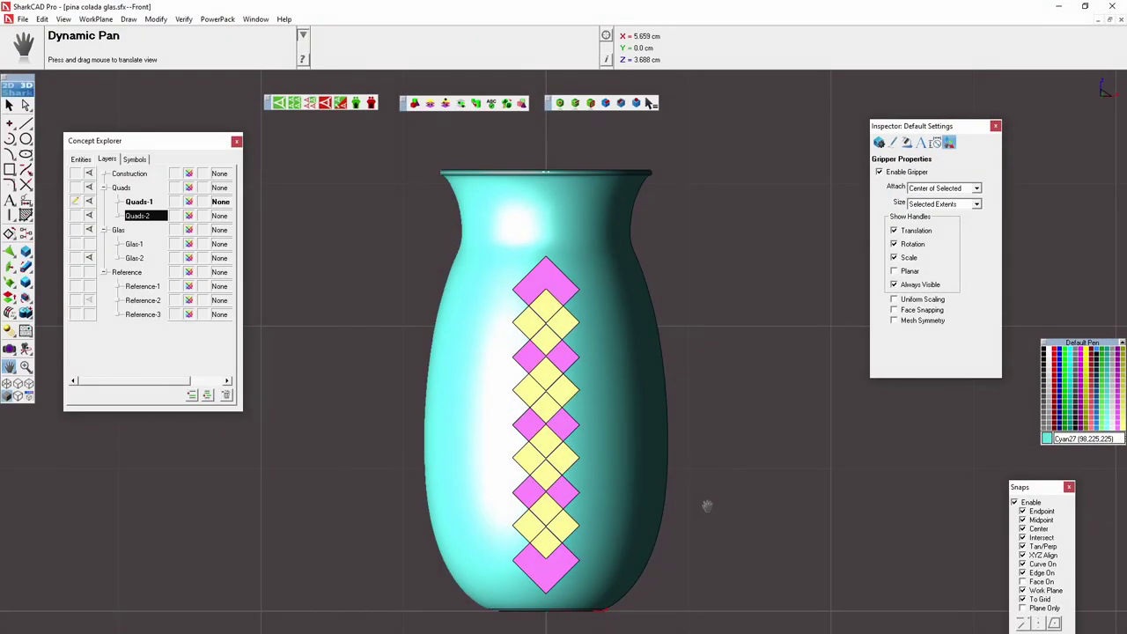
Step: Orbit the Front view into perspective so the yellow Quads-1 blocks stand out from the vase
mouse_move(727, 467)
middle_down()
mouse_move(447, 478)
mouse_move(716, 423)
mouse_move(760, 448)
mouse_move(569, 402)
mouse_move(561, 449)
mouse_move(589, 454)
middle_up()
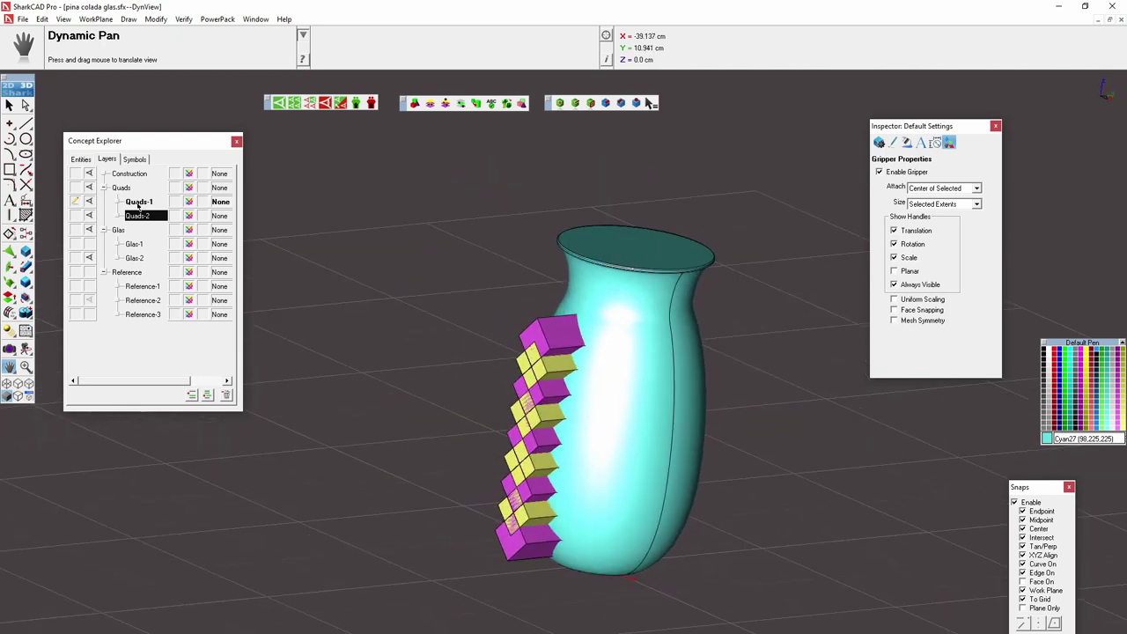
key(Escape)
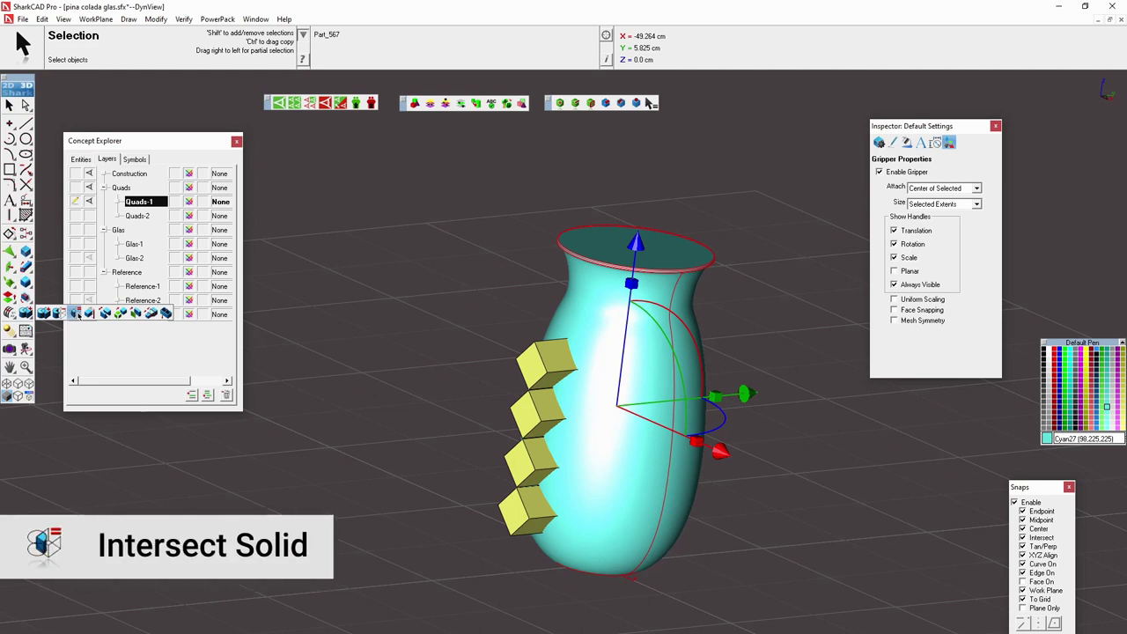
Step: Intersect the yellow blocks with the vase body to trim them to its curve
click(76, 314)
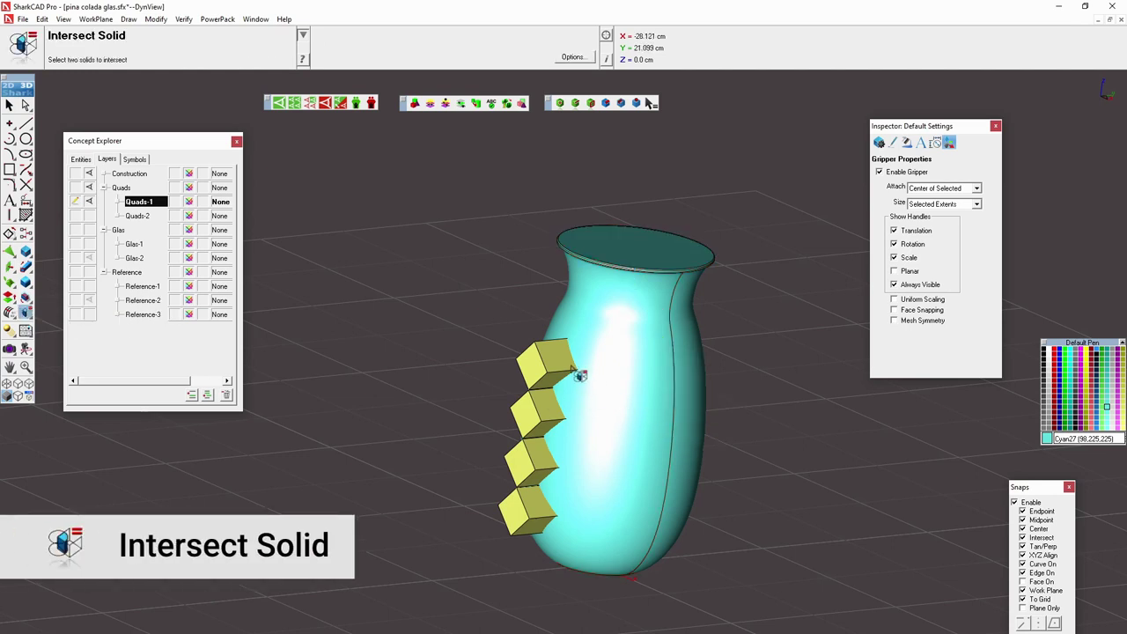
click(555, 360)
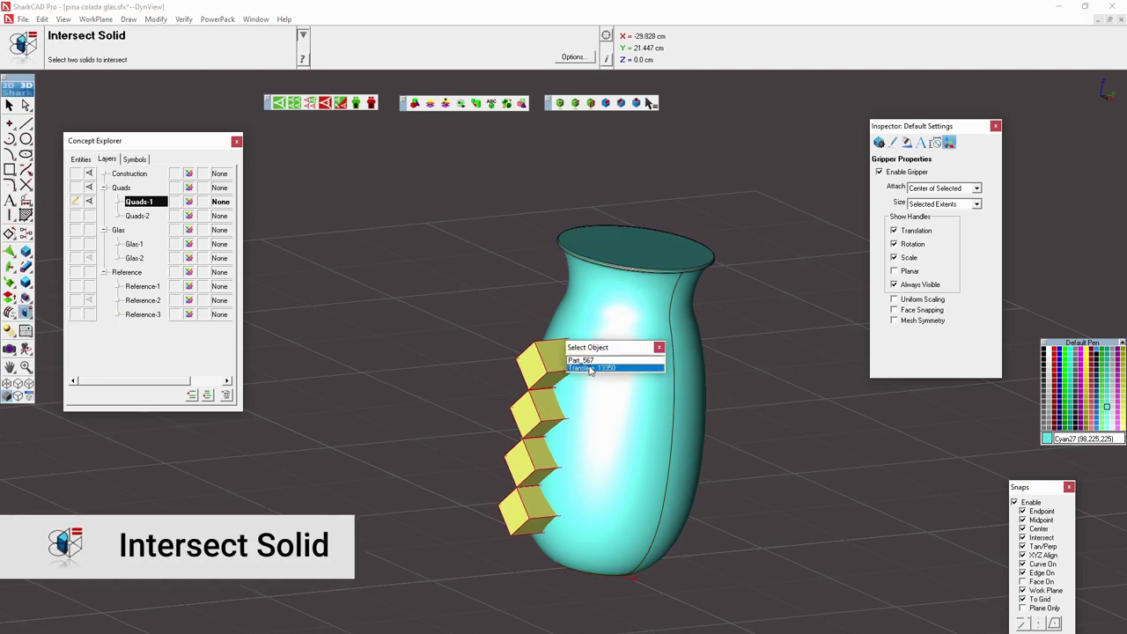
click(590, 366)
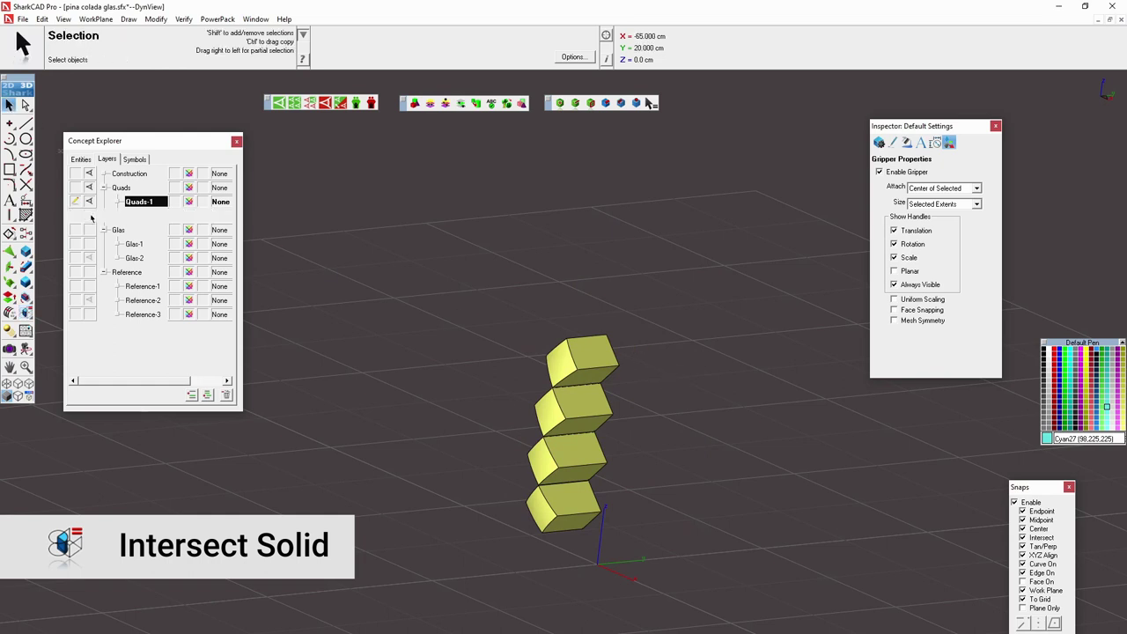
Step: Show the Quads-2 layer and intersect the magenta blocks with the vase
click(89, 216)
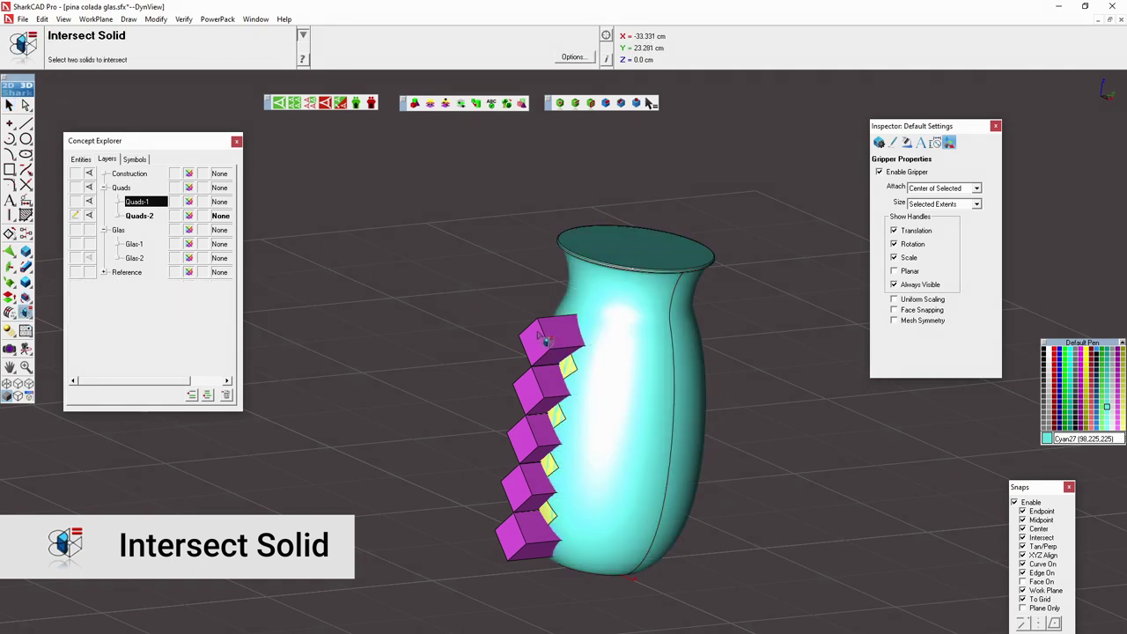
click(543, 339)
click(629, 341)
middle_drag(638, 402, 374, 307)
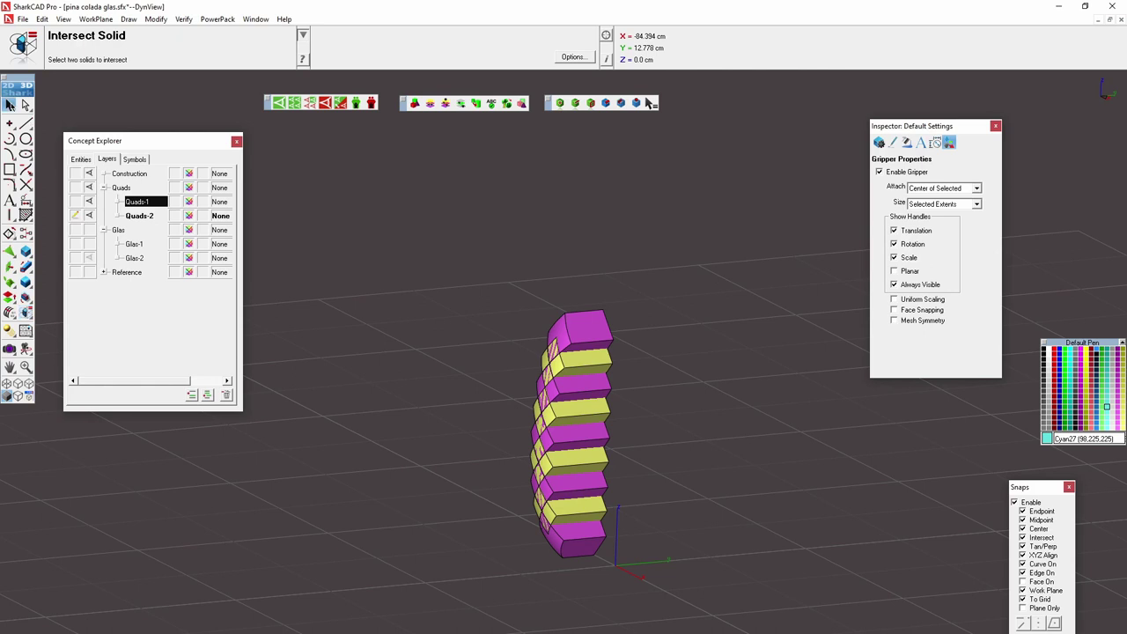
Step: Re-show the Glas-2 vase and nudge both trimmed block stacks slightly onto the shell
drag(503, 283, 656, 597)
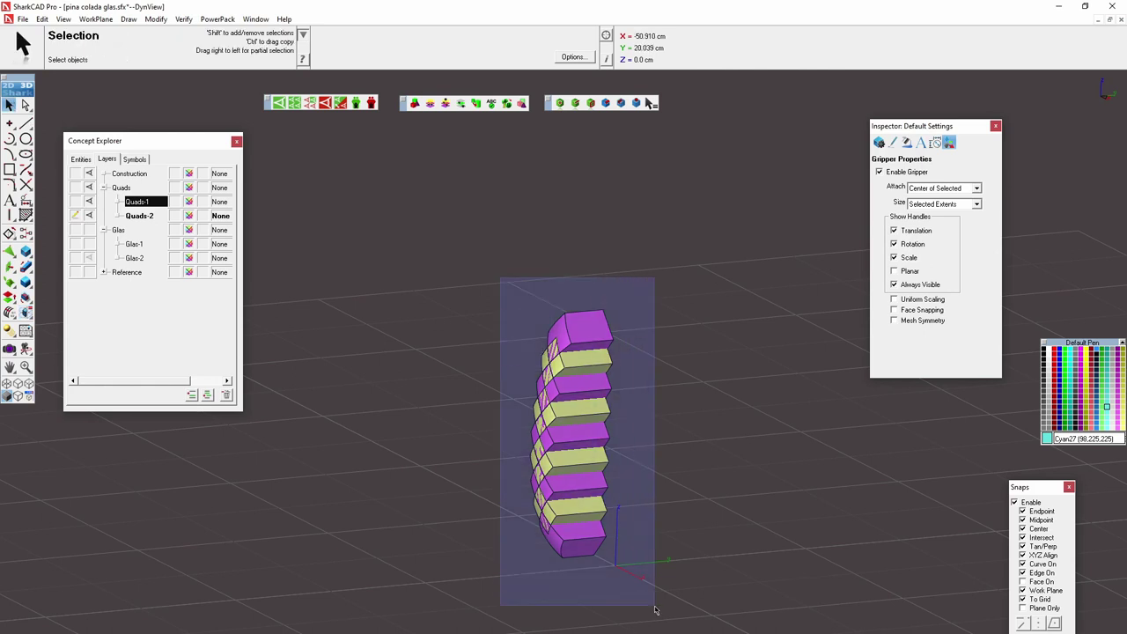
click(88, 257)
scroll(801, 440, up, 2)
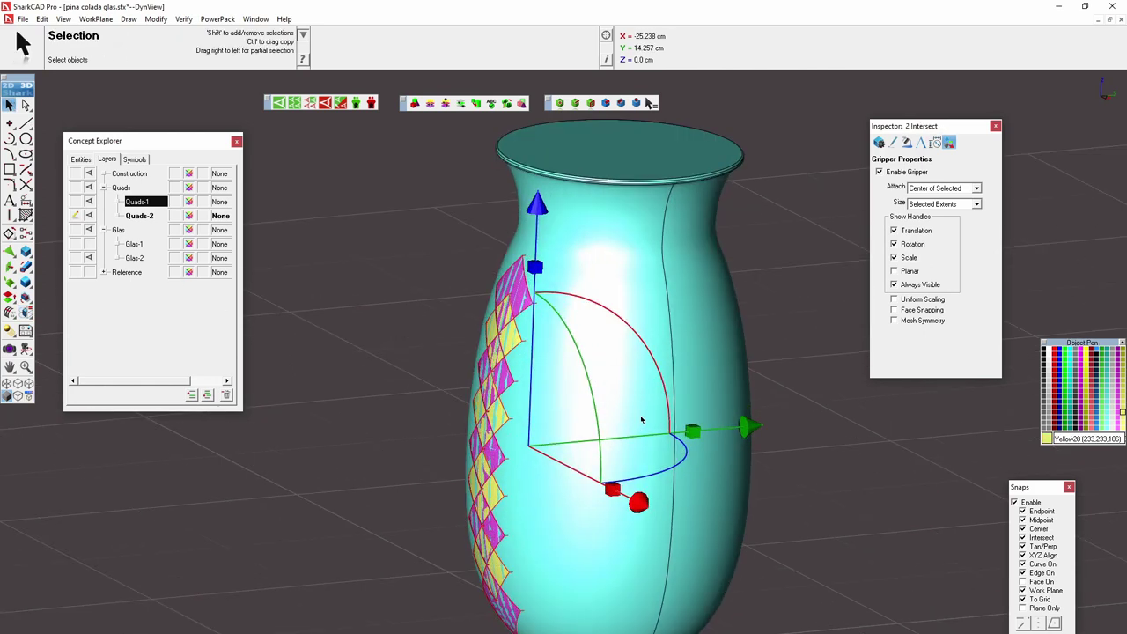
scroll(802, 441, up, 2)
drag(816, 434, 807, 436)
scroll(629, 428, down, 5)
mouse_move(629, 428)
middle_down()
mouse_move(608, 496)
mouse_move(539, 430)
mouse_move(355, 417)
mouse_move(647, 421)
middle_up()
scroll(355, 418, up, 5)
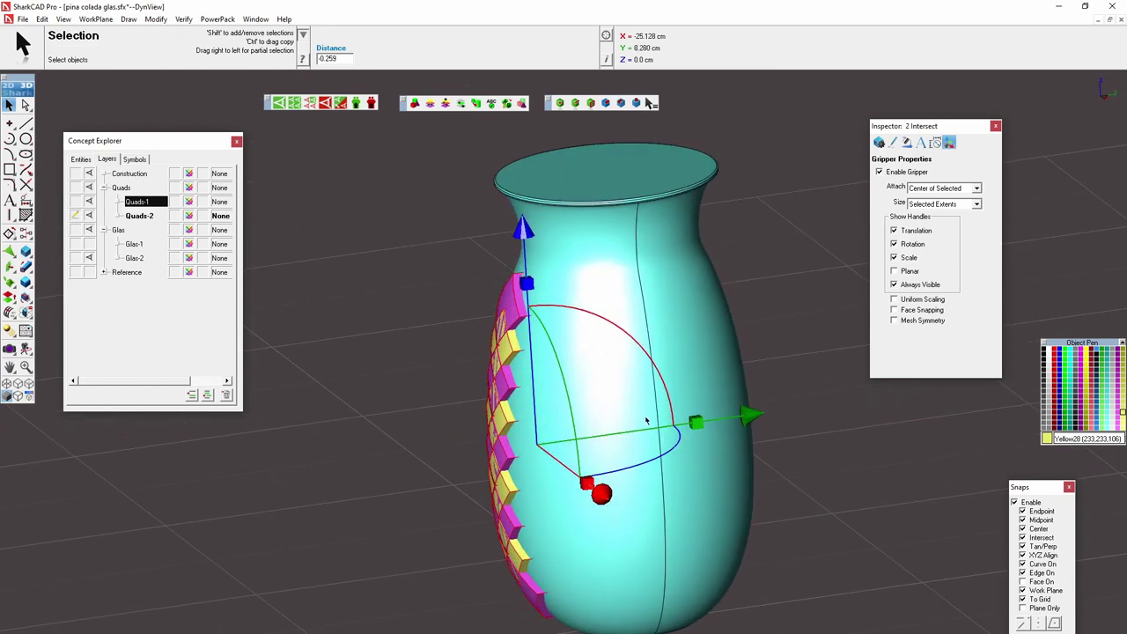
scroll(646, 421, up, 2)
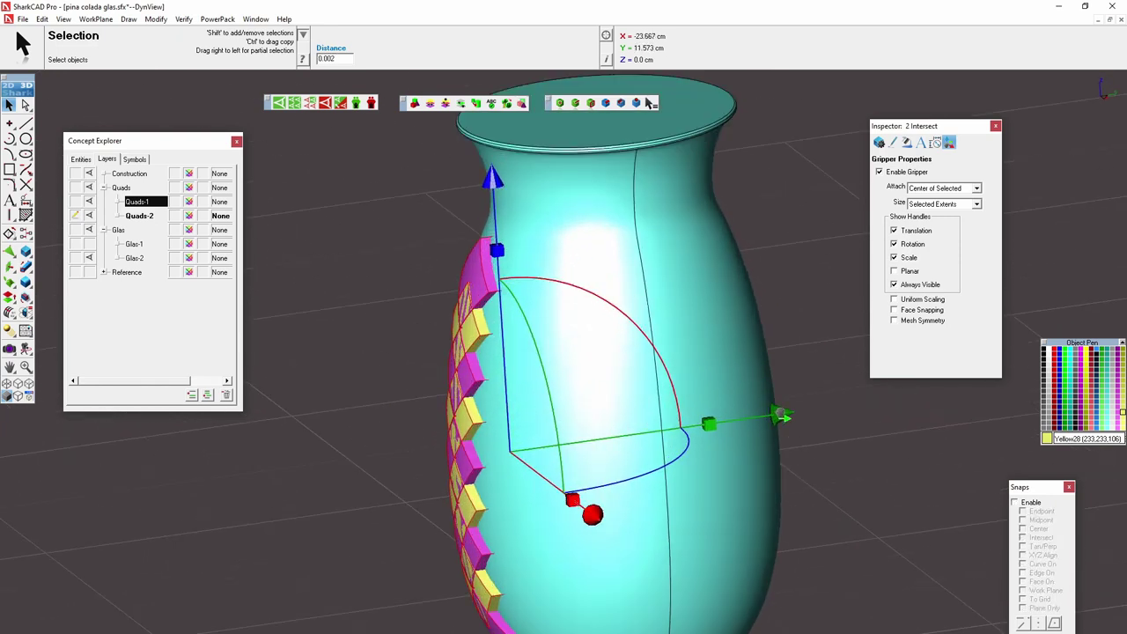
drag(783, 415, 780, 414)
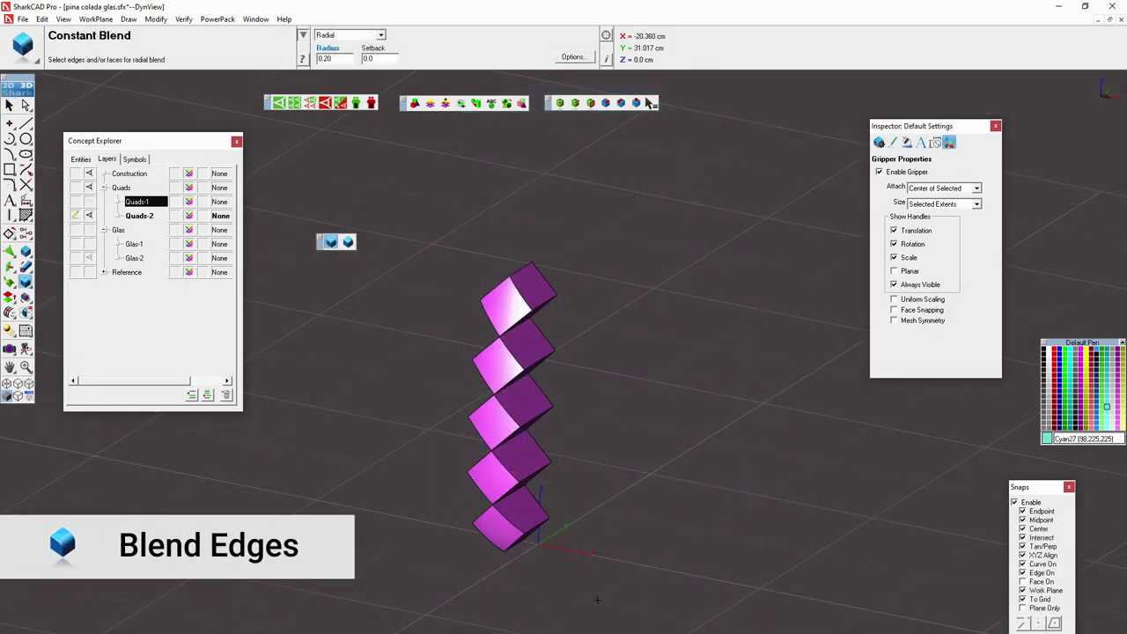
Step: Apply a 0.20 Constant Blend to the magenta block edges, then the yellow block edges
click(515, 475)
scroll(486, 476, up, 2)
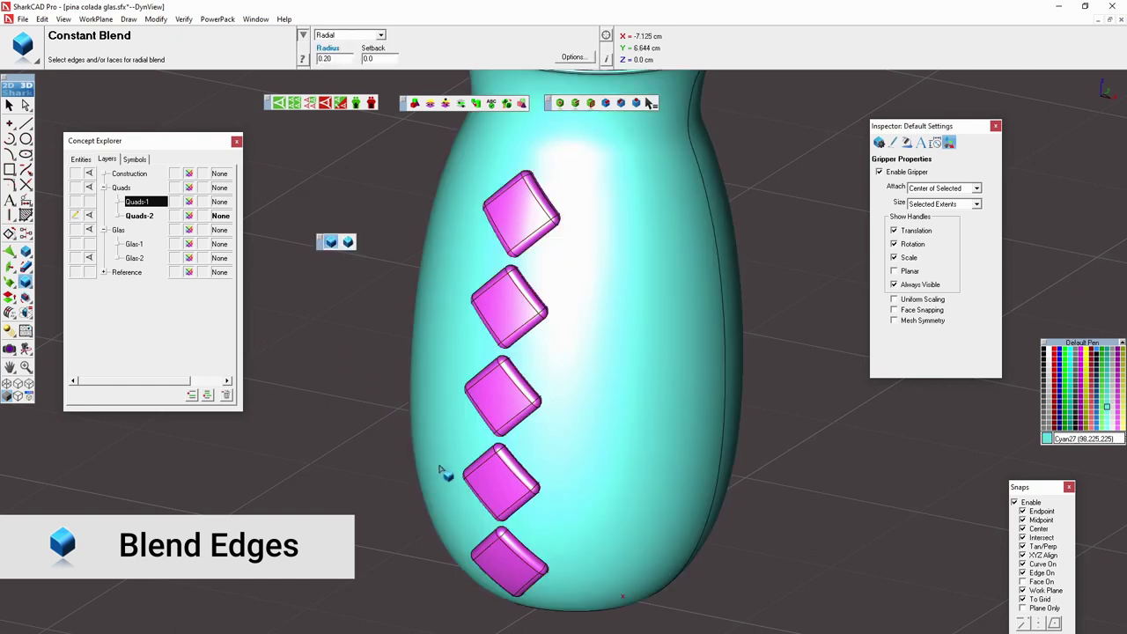
mouse_move(443, 467)
middle_down()
mouse_move(604, 453)
mouse_move(586, 493)
mouse_move(341, 463)
mouse_move(599, 402)
mouse_move(647, 422)
middle_up()
scroll(402, 453, up, 2)
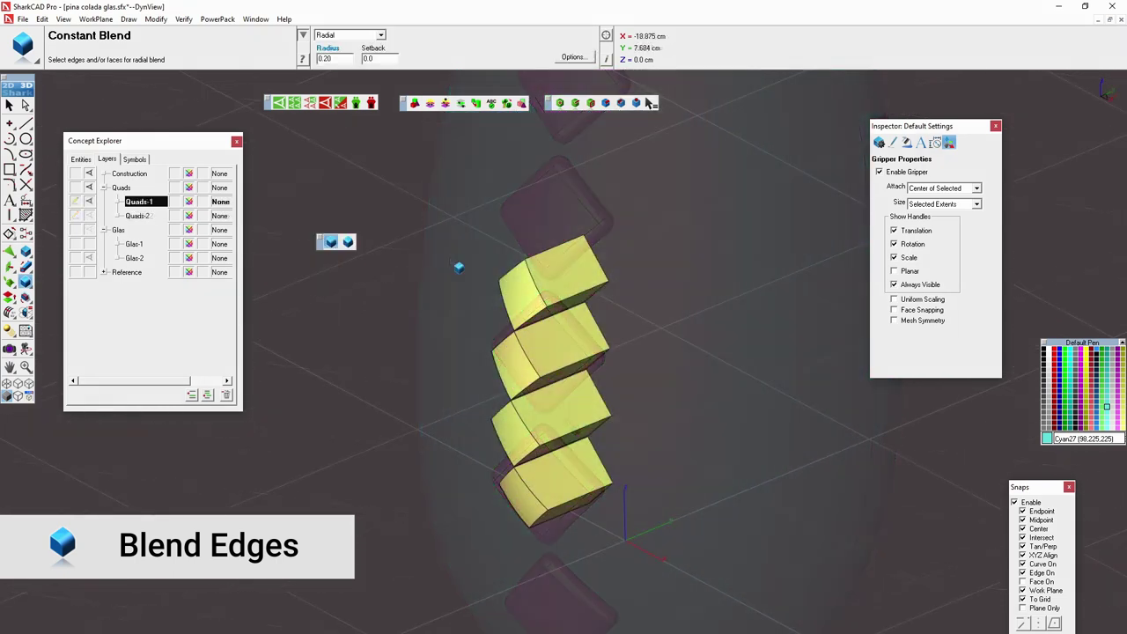
drag(437, 203, 663, 601)
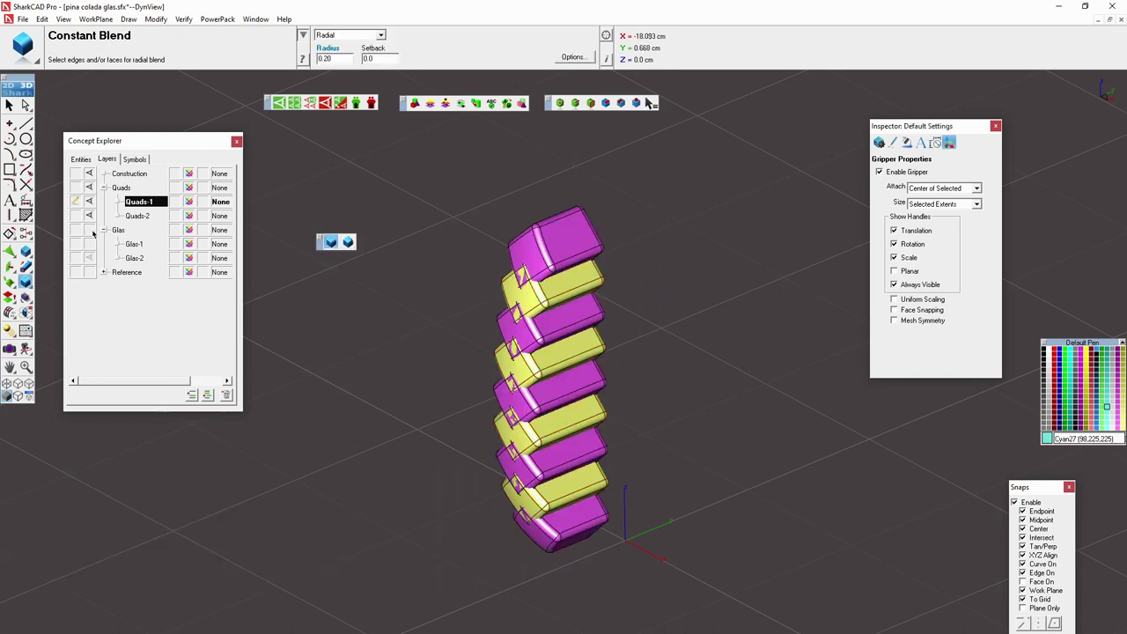
middle_drag(348, 472, 406, 472)
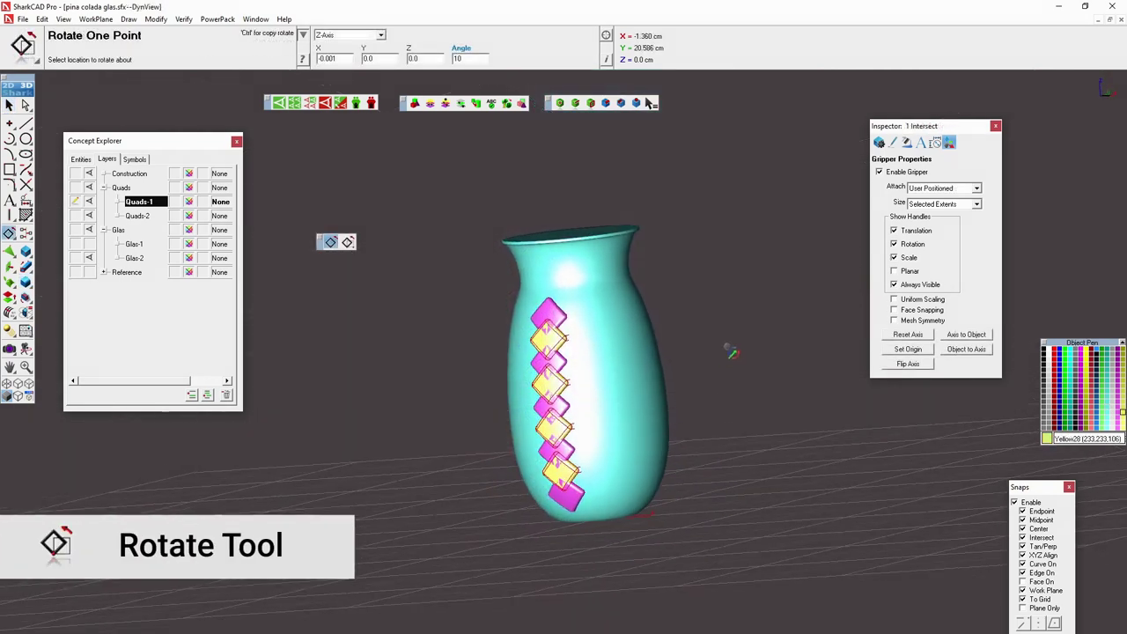
Step: Zoom and orbit so the diamond tiles face the viewer upright
scroll(644, 528, up, 3)
scroll(616, 529, up, 2)
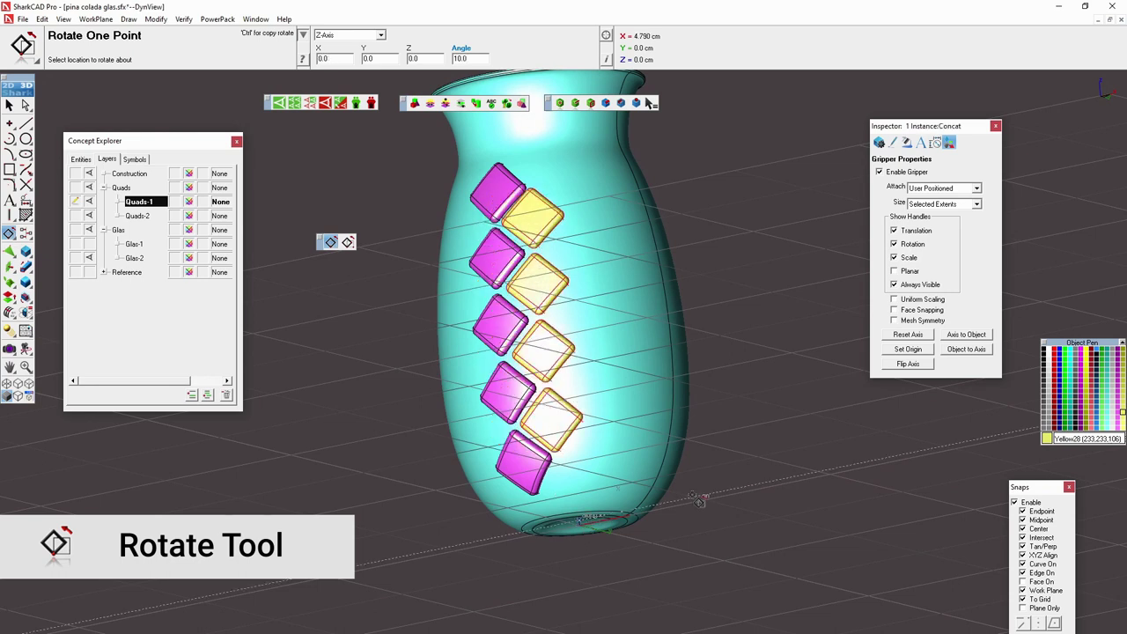
mouse_move(699, 499)
middle_down()
mouse_move(738, 422)
mouse_move(535, 441)
mouse_move(640, 437)
middle_up()
scroll(728, 454, up, 3)
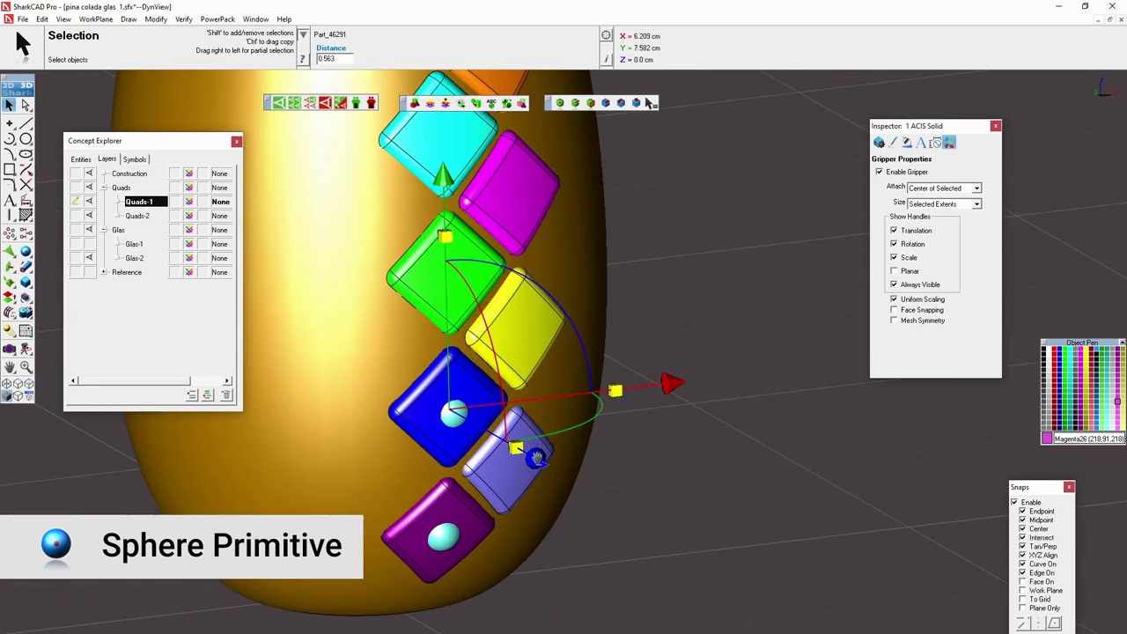
Step: View the sphere-topped upper tiles from above and begin fusing a sphere into its tile
scroll(494, 353, down, 5)
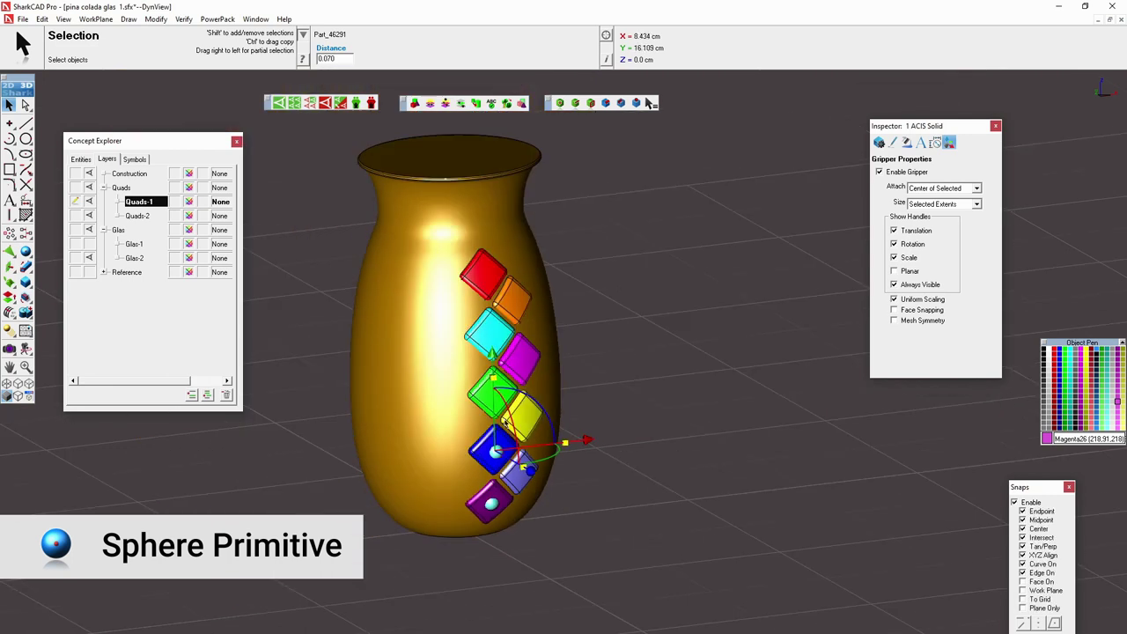
scroll(494, 353, up, 8)
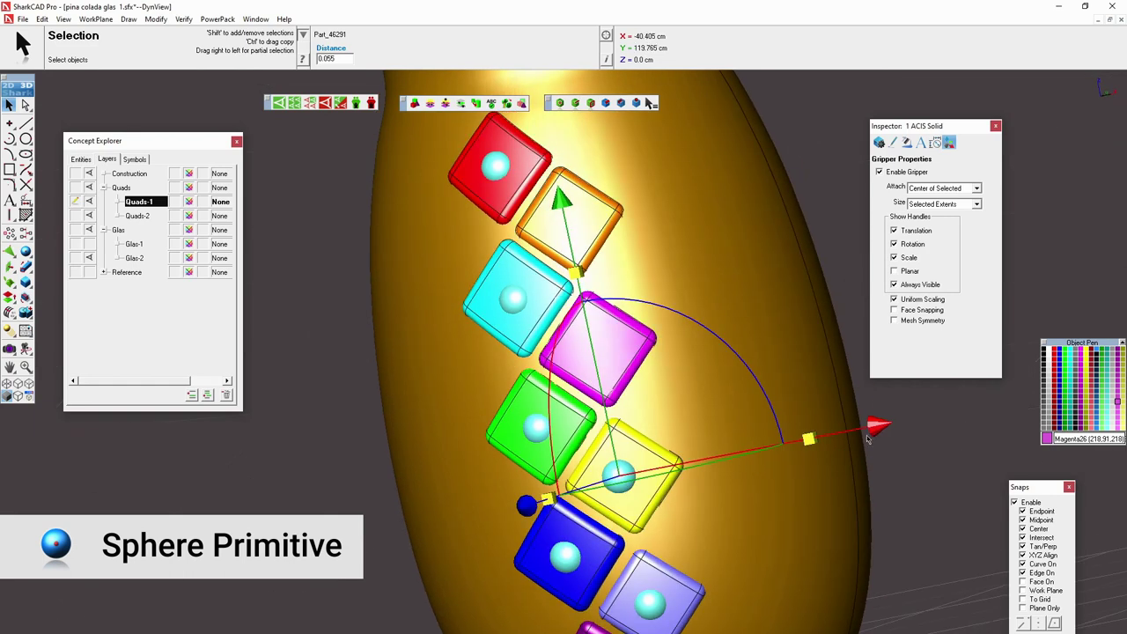
mouse_move(602, 267)
middle_down()
mouse_move(604, 544)
mouse_move(590, 358)
middle_up()
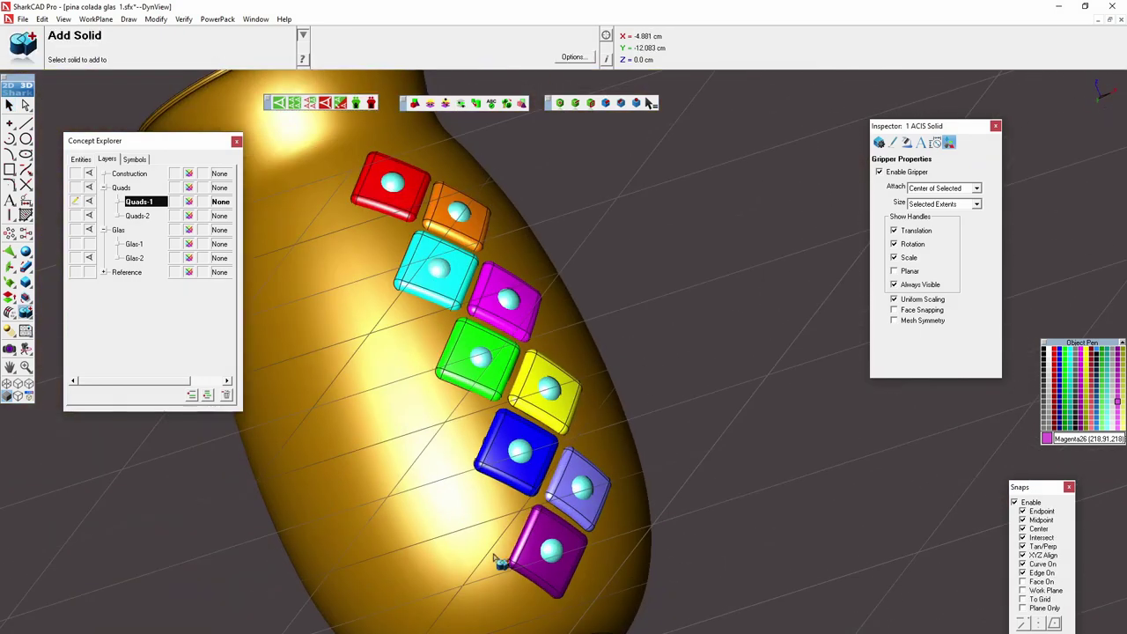
click(533, 597)
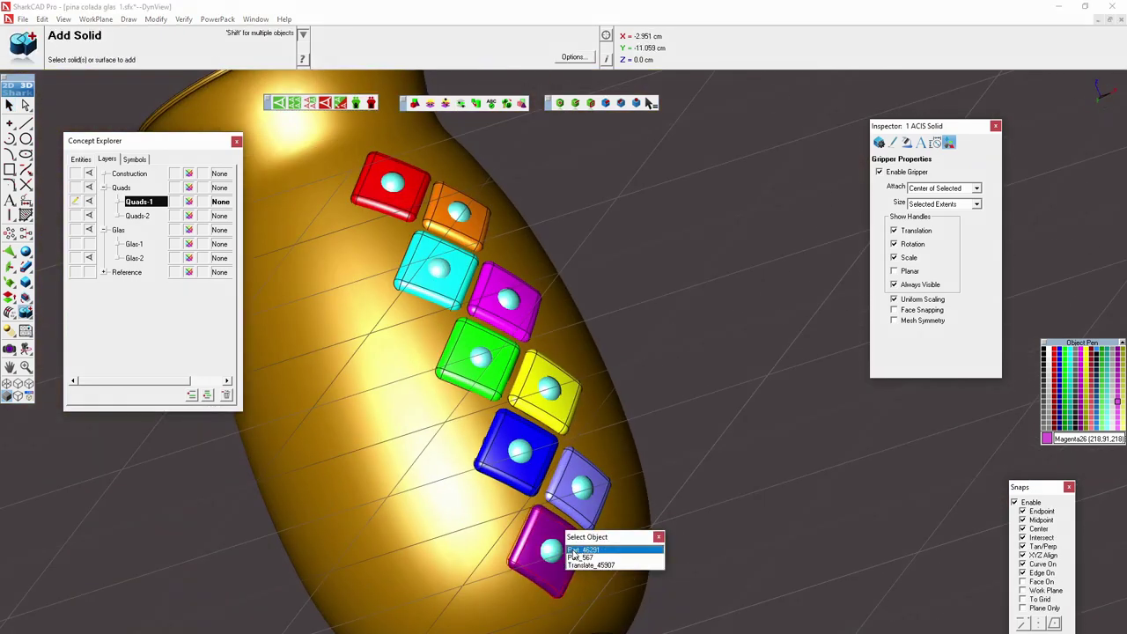
Step: Fuse the sphere bumps into the purple, blue, cyan and red tiles with Add Solid
click(570, 551)
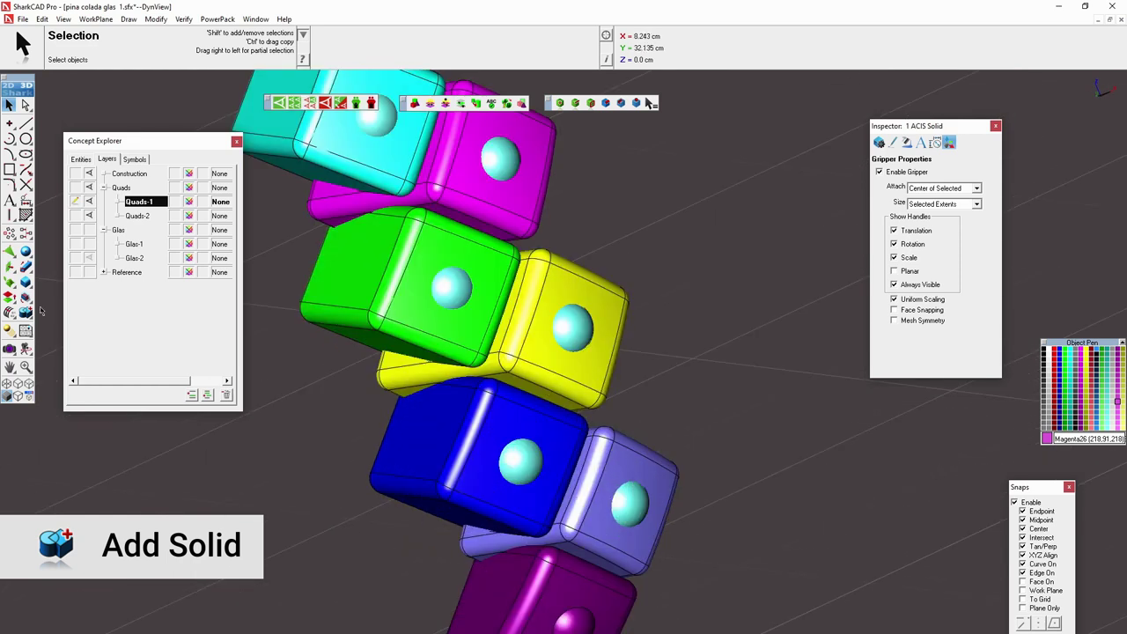
click(527, 427)
click(527, 427)
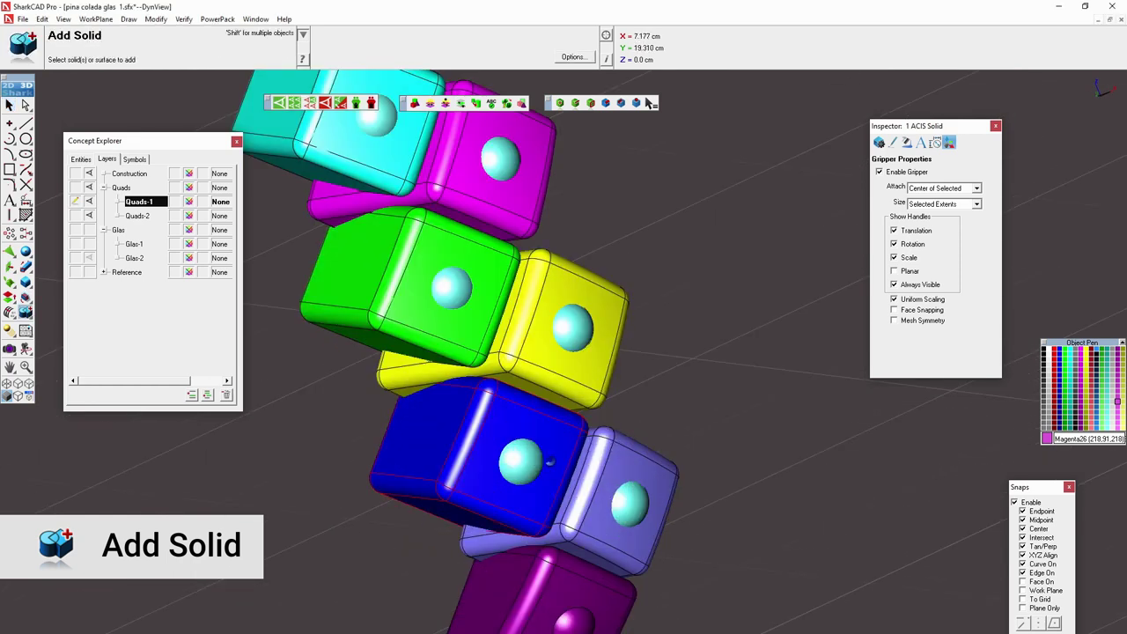
click(465, 324)
click(465, 318)
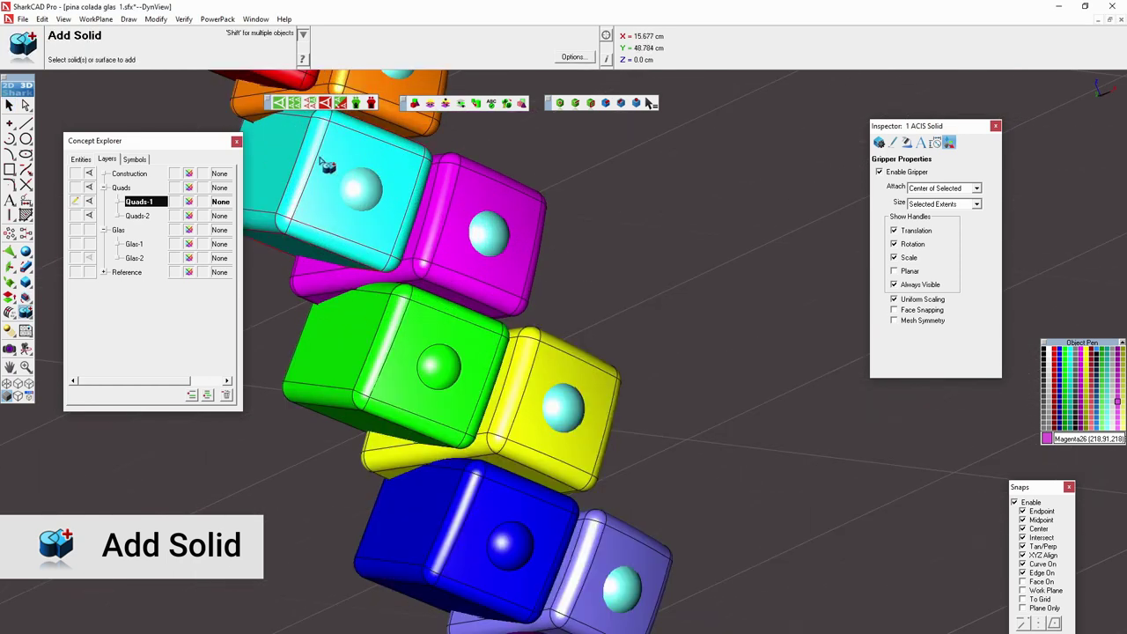
click(401, 190)
click(399, 190)
click(403, 193)
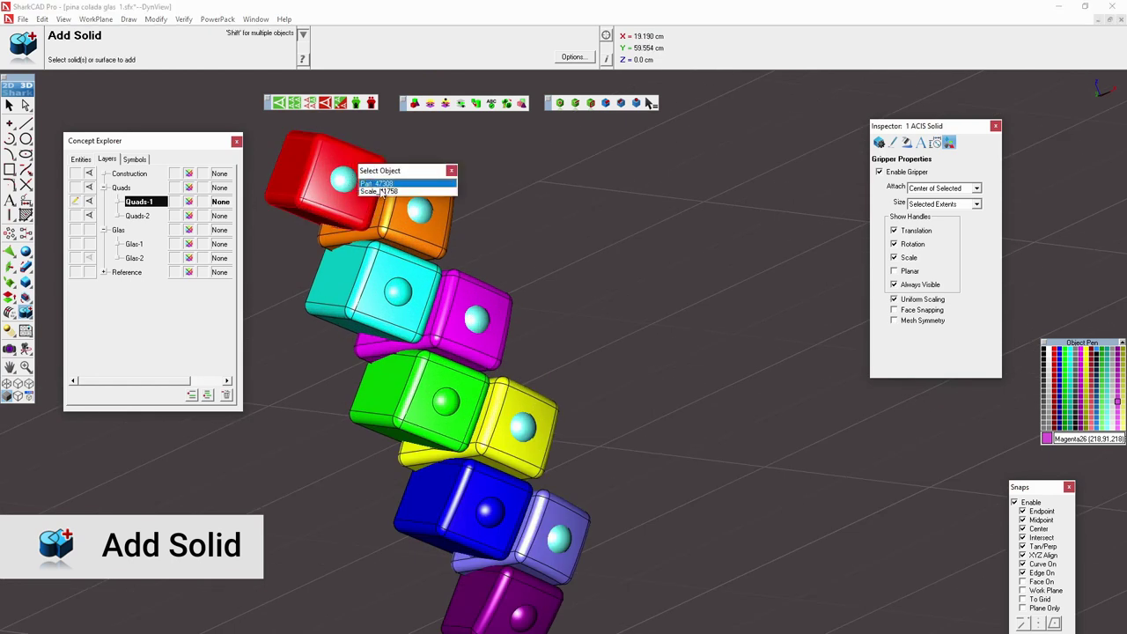
click(380, 188)
click(333, 167)
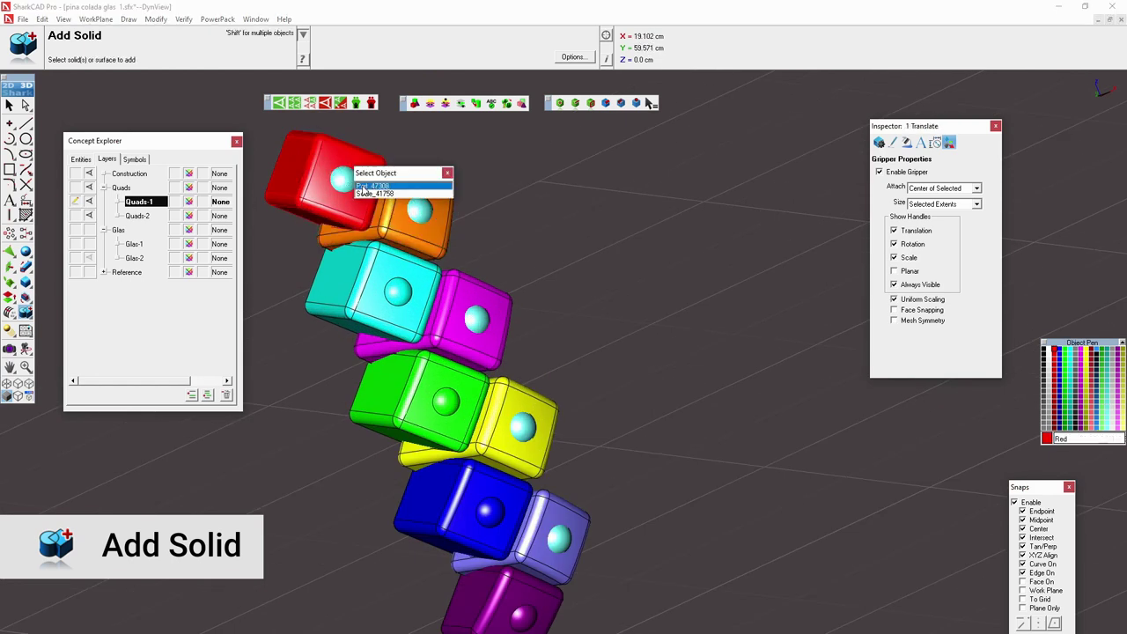
click(423, 195)
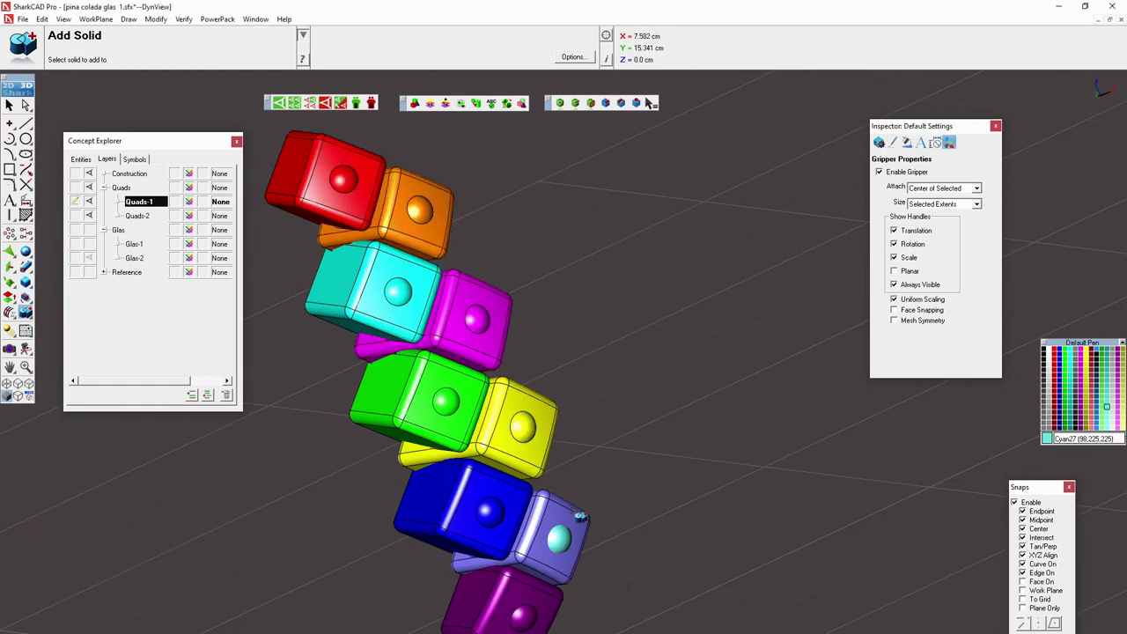
click(560, 539)
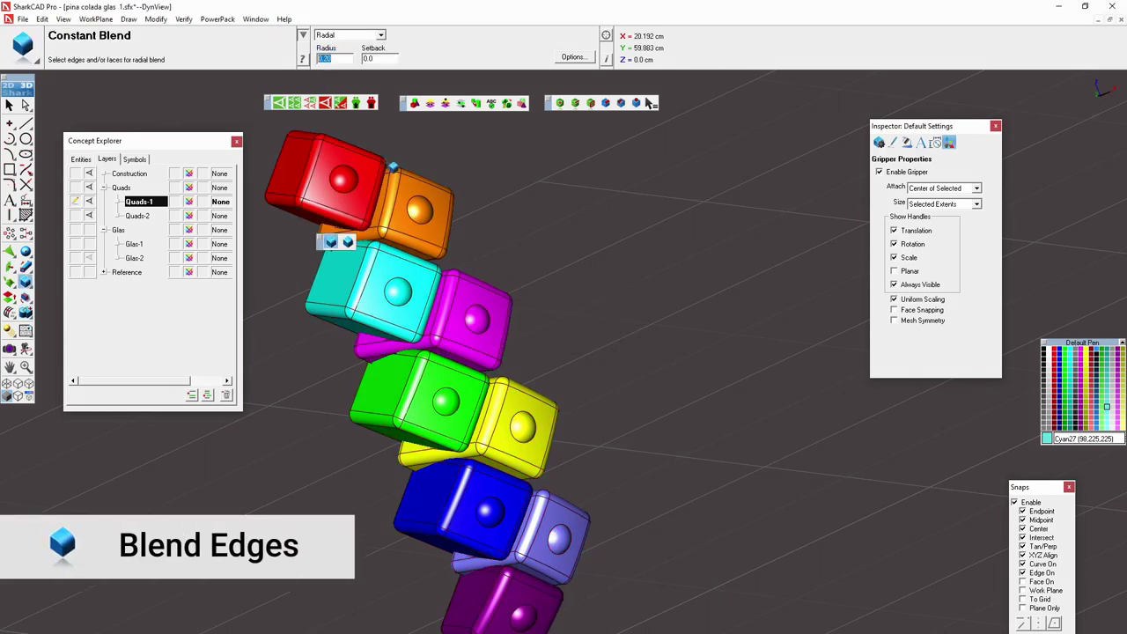
Step: Round the sphere joints and the orange cube edges with a radius 3 blend
click(524, 604)
text(3)
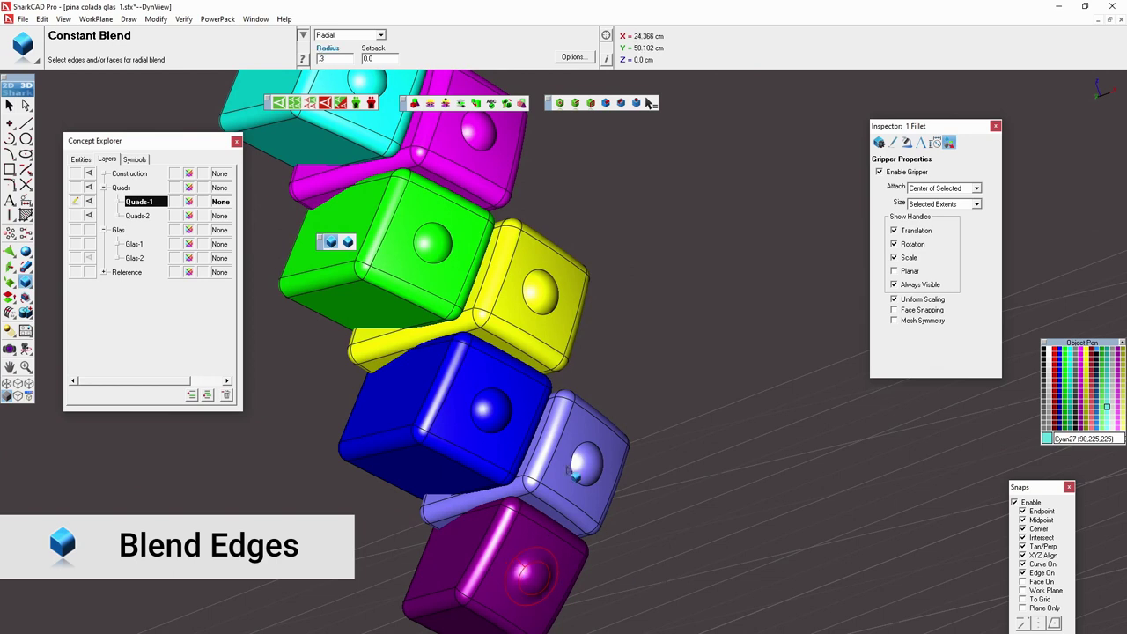
click(520, 452)
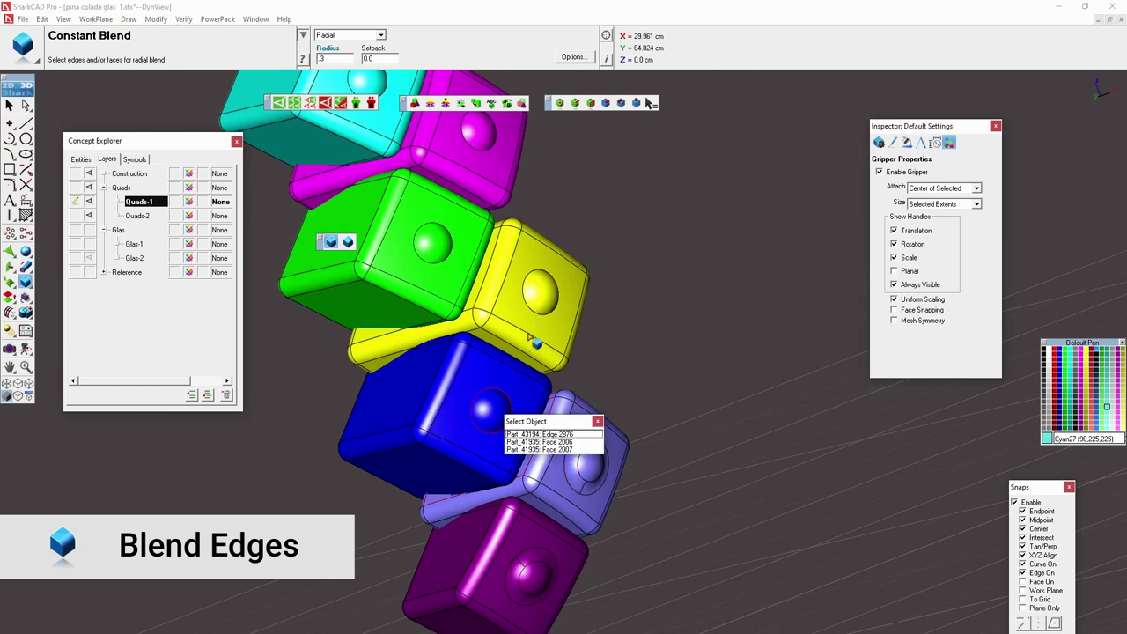
click(435, 262)
click(391, 99)
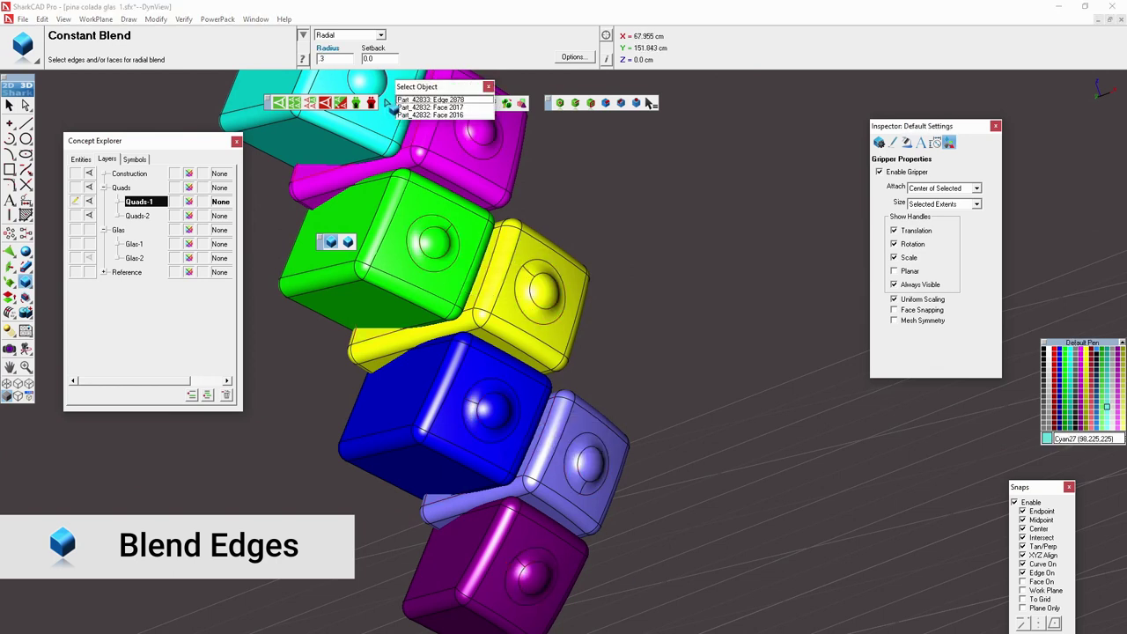
scroll(458, 229, down, 3)
scroll(458, 229, up, 3)
click(466, 227)
click(469, 231)
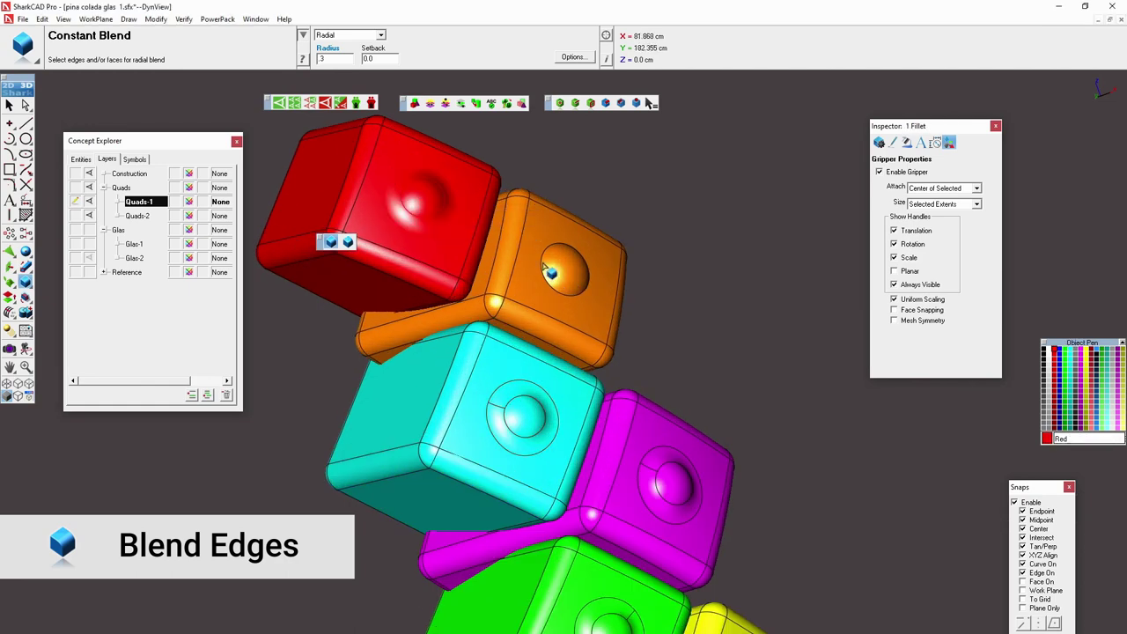
click(549, 269)
click(579, 256)
Step: Orbit around the blended cube stack and exit the blend tool
scroll(528, 335, down, 5)
mouse_move(313, 315)
middle_down()
mouse_move(625, 317)
mouse_move(558, 323)
mouse_move(642, 328)
mouse_move(596, 186)
middle_up()
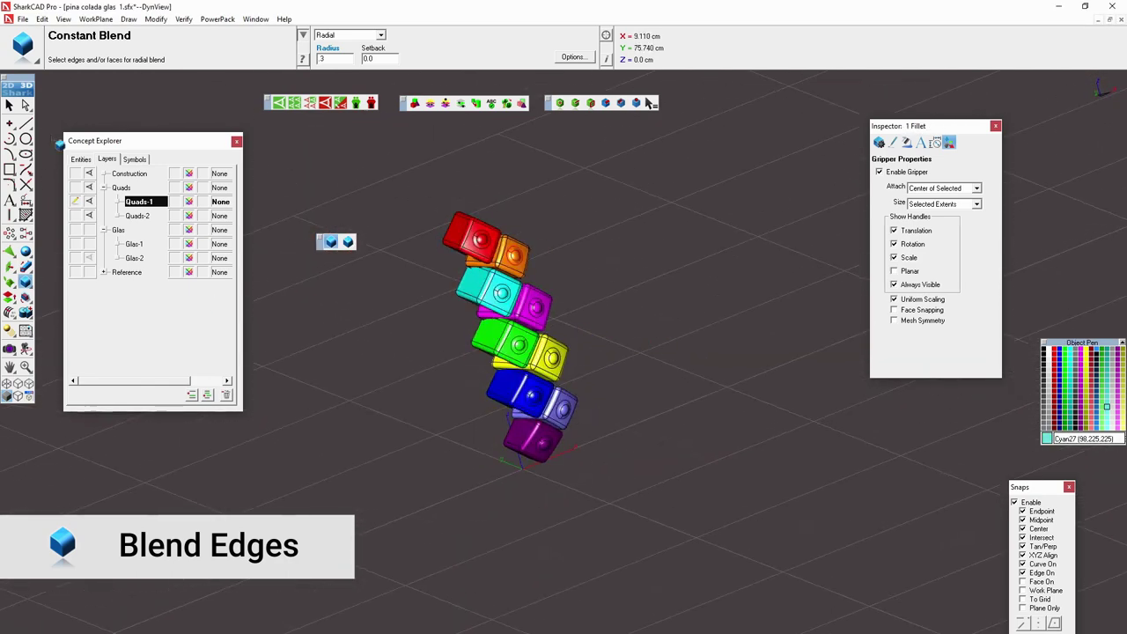
key(Escape)
scroll(674, 576, down, 3)
scroll(675, 539, up, 3)
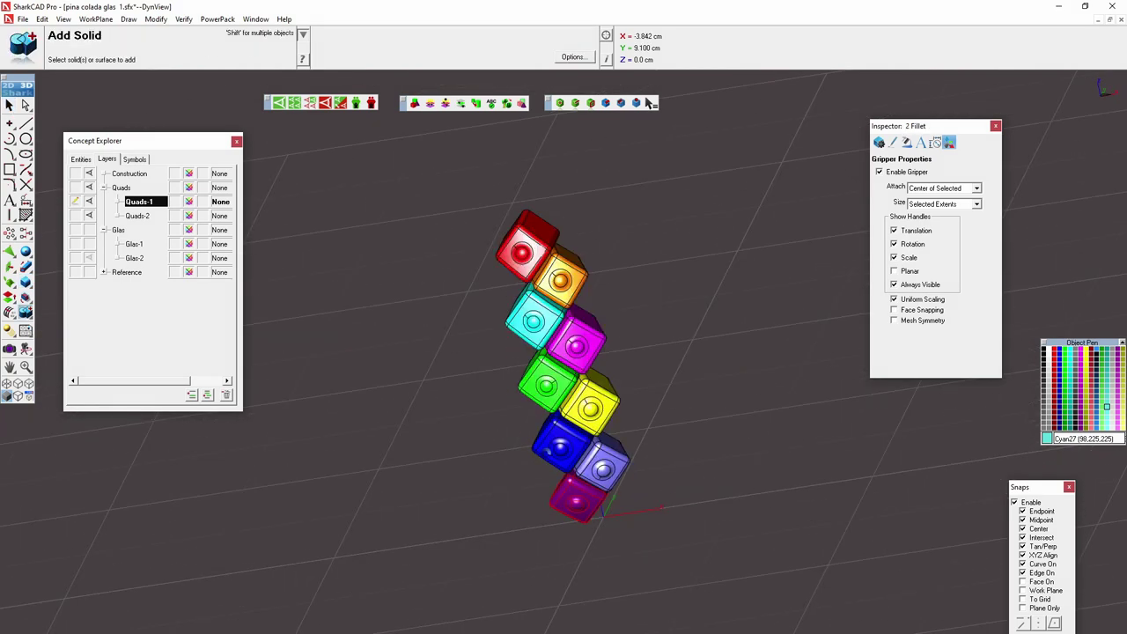
Step: Union the stacked cubes into a single tile strip and save the file
click(538, 401)
click(519, 257)
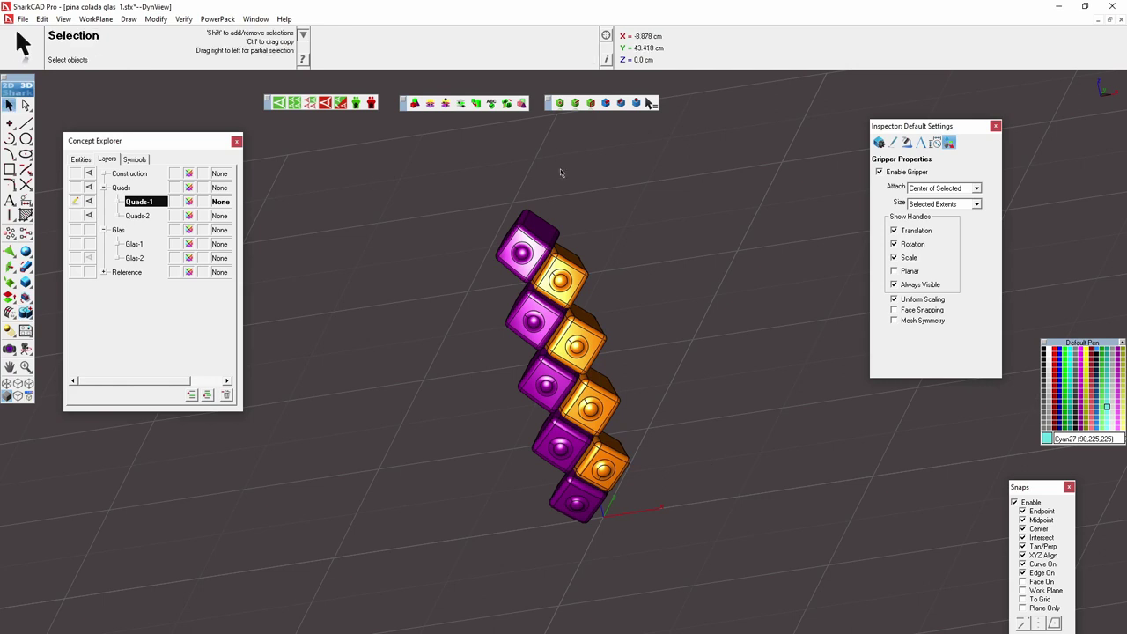
right_click(579, 295)
click(780, 408)
key(ctrl+s)
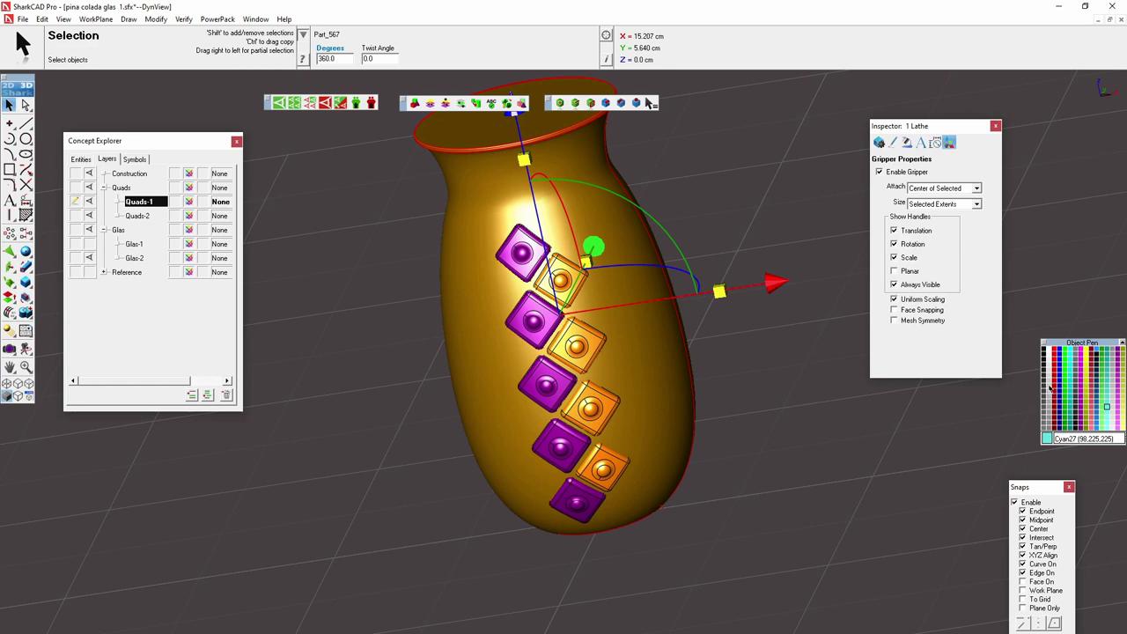
Step: Set the vase body's Object Pen to White and view it from above
click(1049, 386)
click(845, 406)
middle_drag(846, 405, 553, 429)
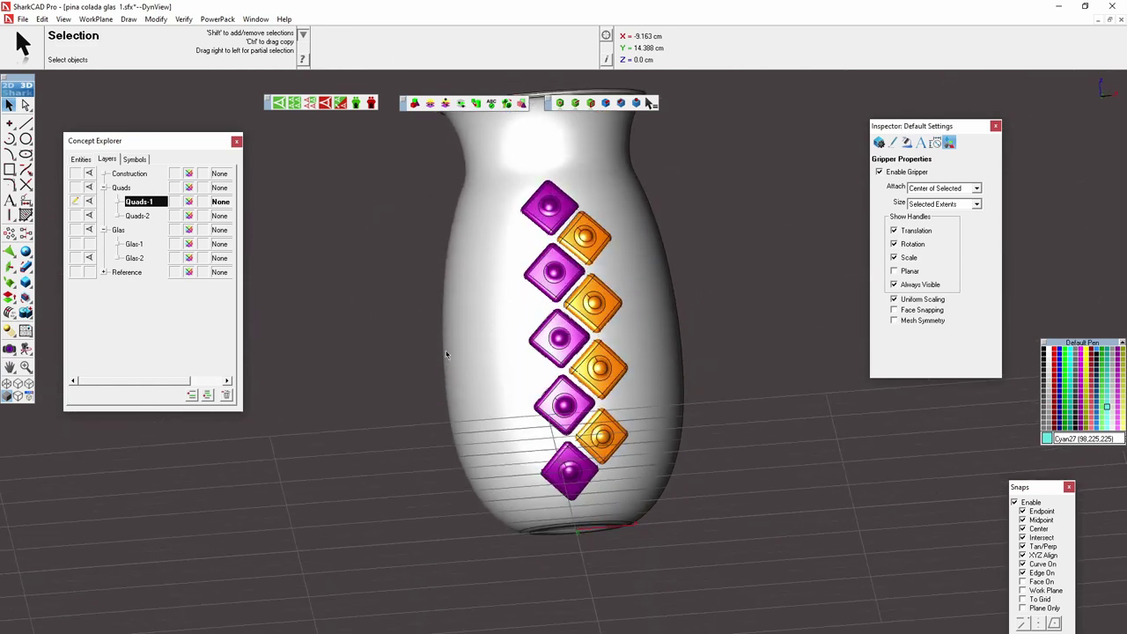
scroll(553, 429, down, 3)
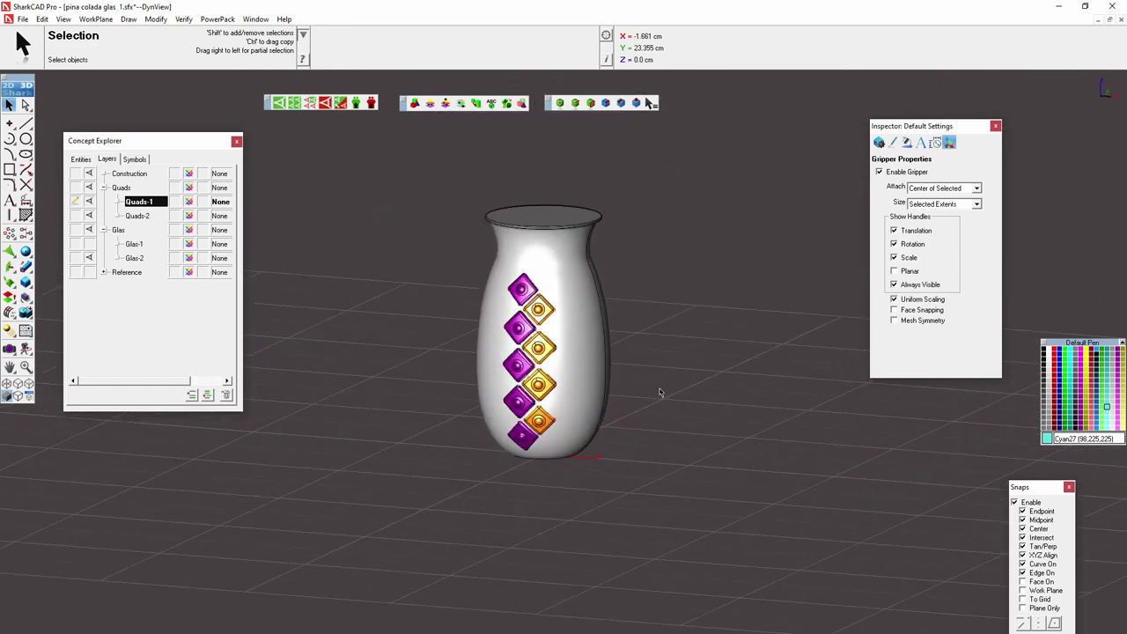
mouse_move(660, 392)
middle_down()
mouse_move(623, 421)
mouse_move(489, 403)
middle_up()
scroll(623, 421, up, 2)
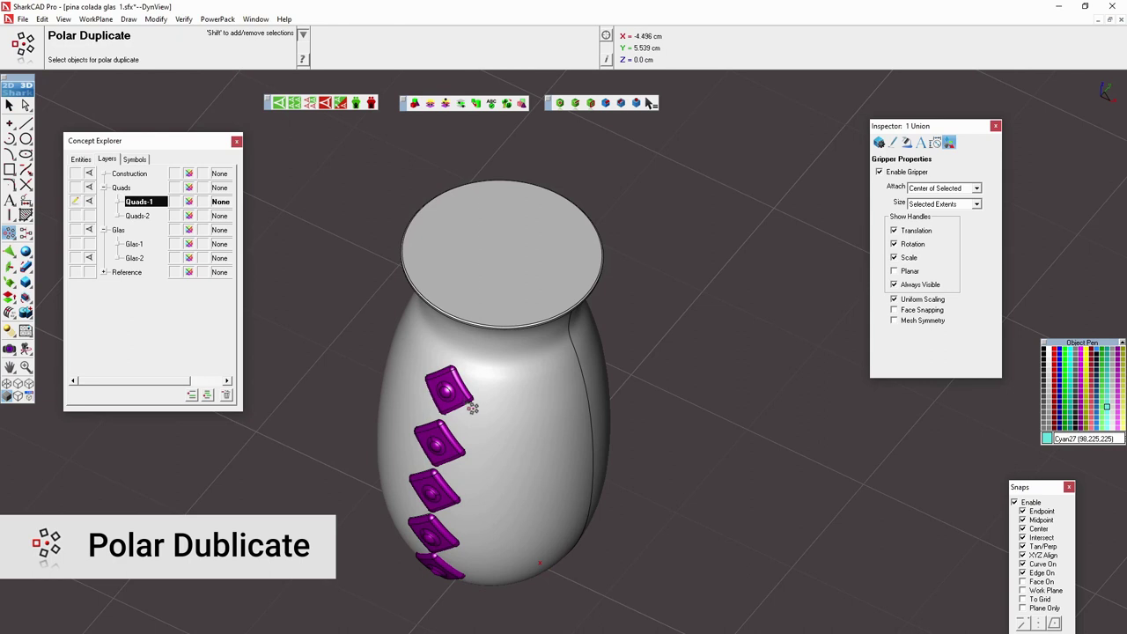
Step: Polar-duplicate the purple Quads-1 tile column 10 times through 360°
click(473, 408)
click(498, 400)
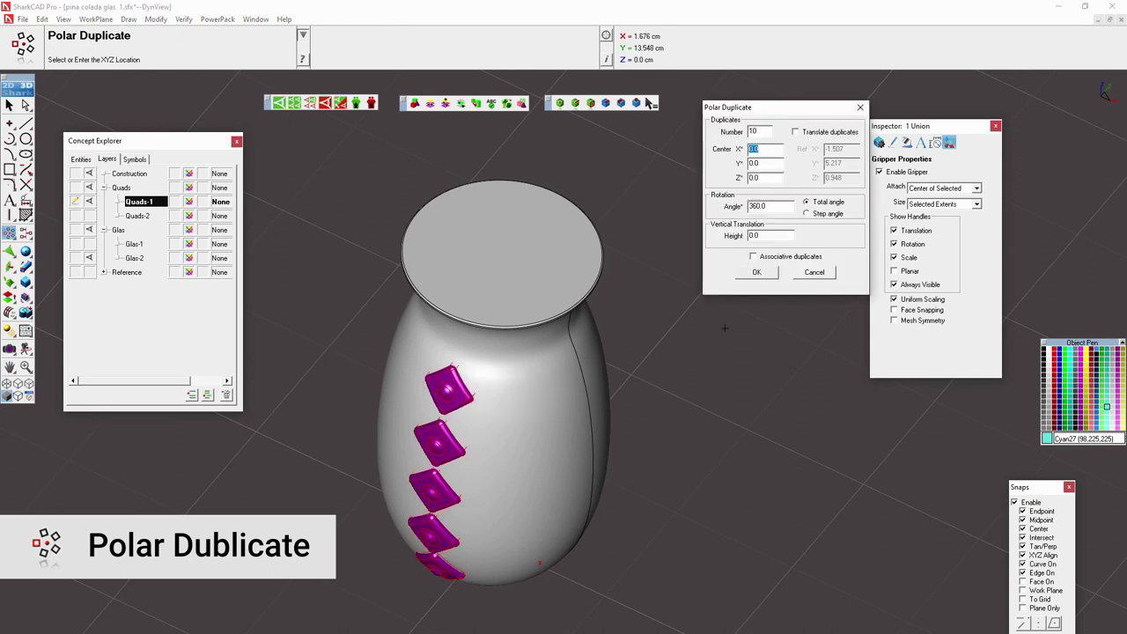
click(765, 276)
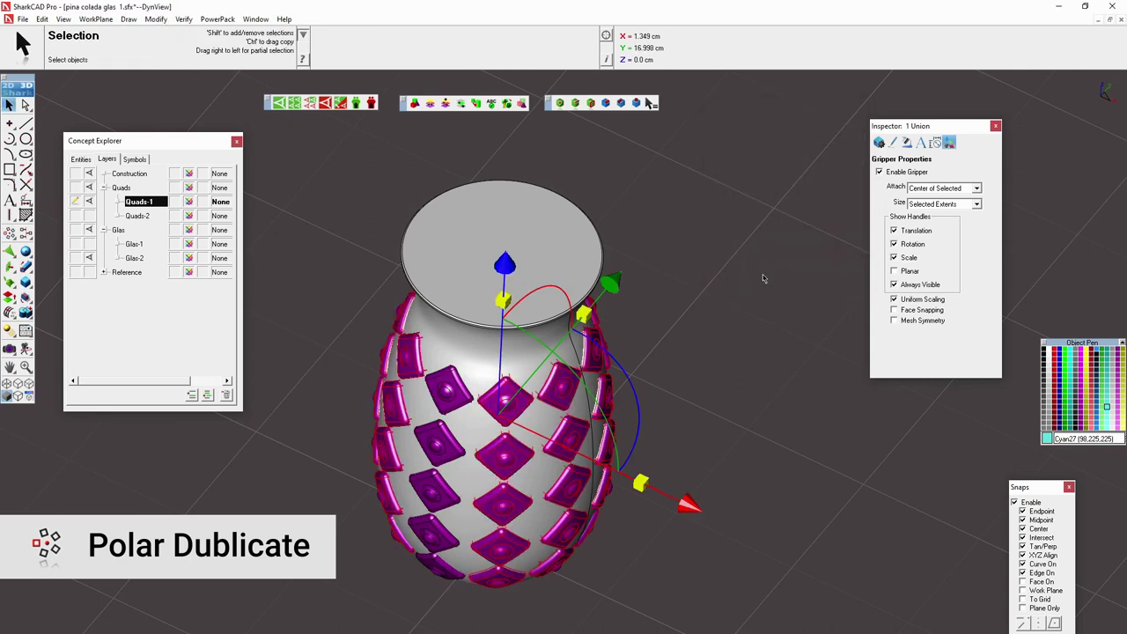
mouse_move(764, 279)
middle_down()
mouse_move(754, 228)
mouse_move(670, 256)
middle_up()
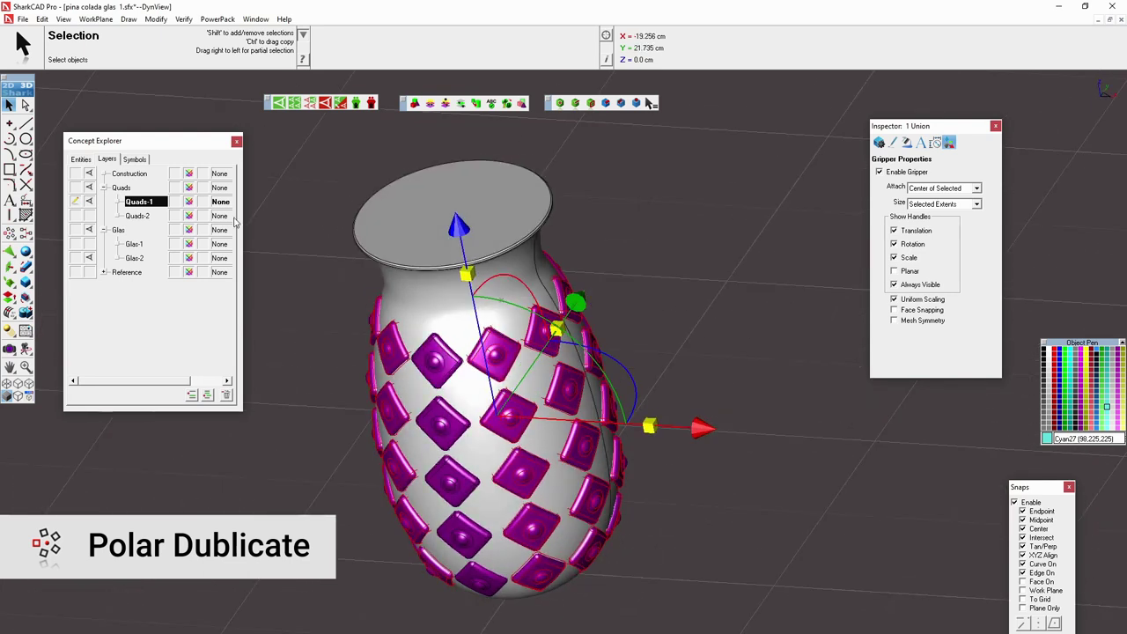
Step: Polar-duplicate the orange Quads-2 tiles 10 times, then show both tile layers together
click(89, 215)
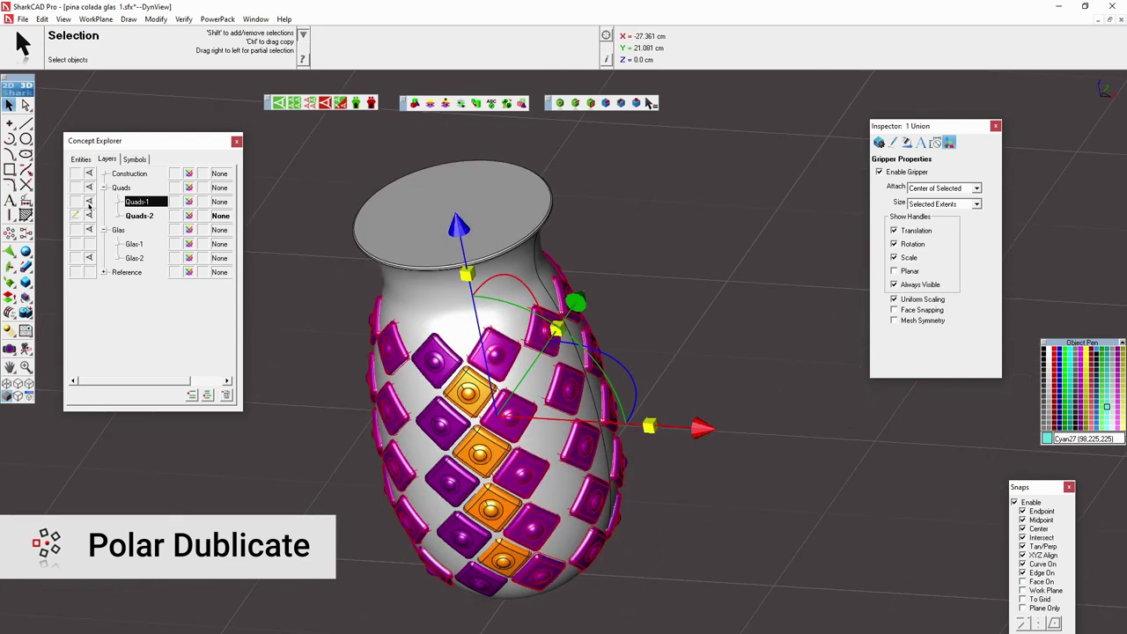
click(89, 203)
click(480, 388)
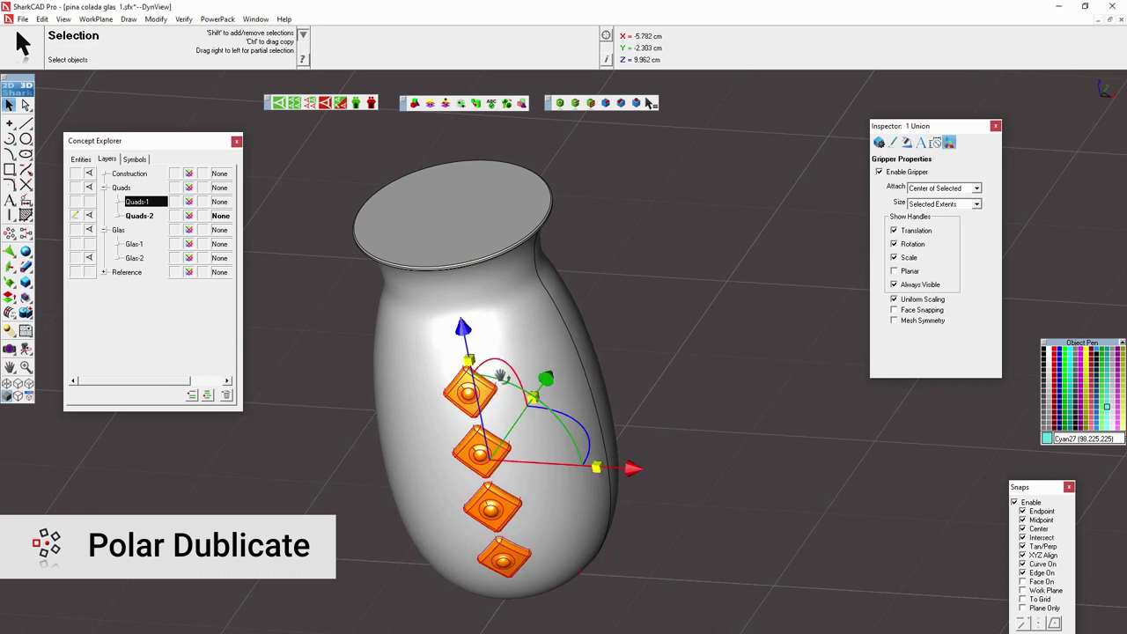
click(9, 232)
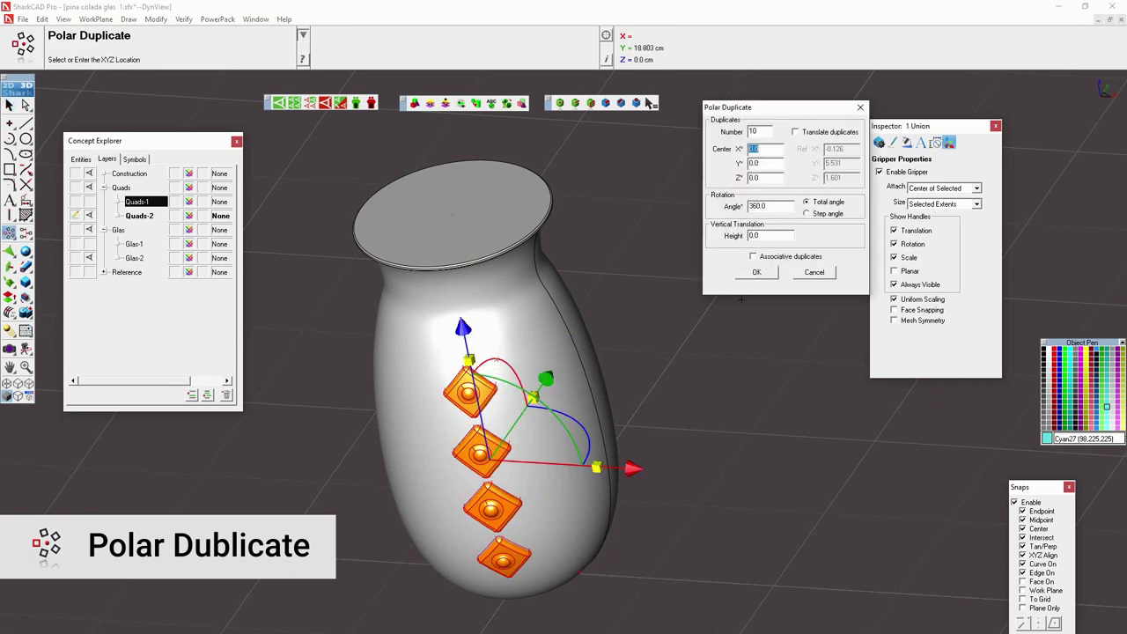
click(760, 273)
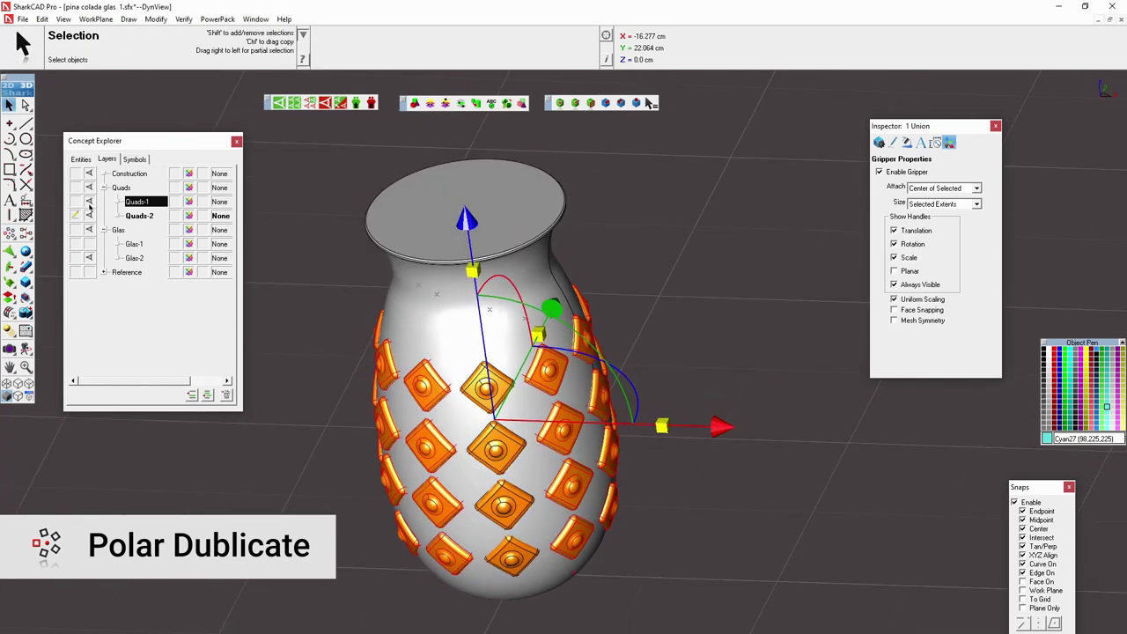
click(89, 215)
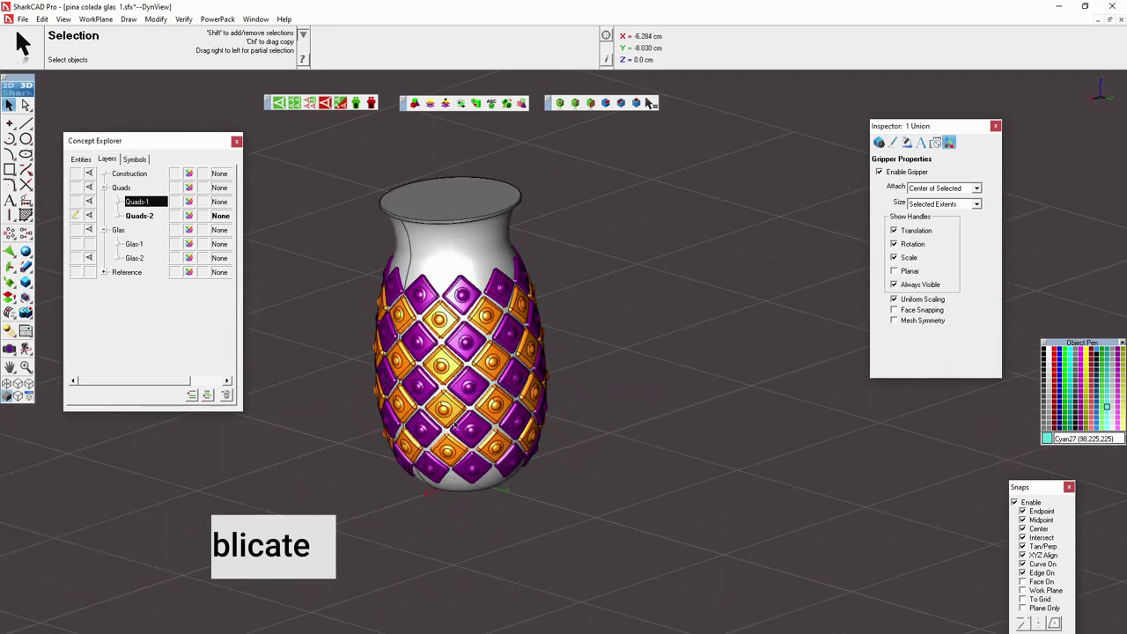
scroll(454, 427, up, 5)
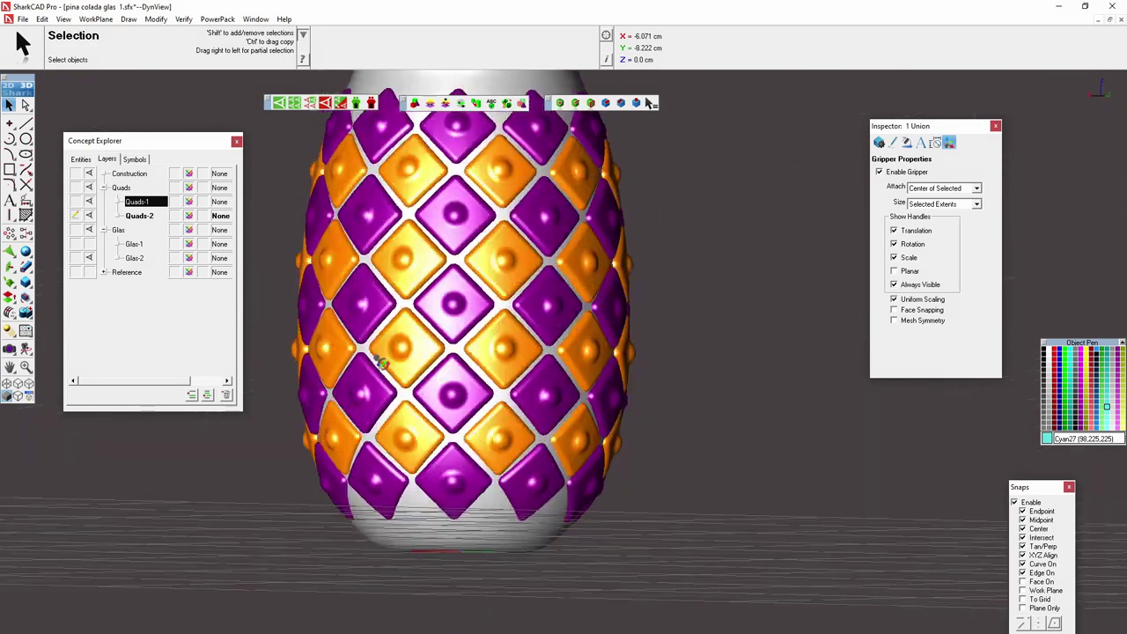
middle_drag(382, 363, 672, 475)
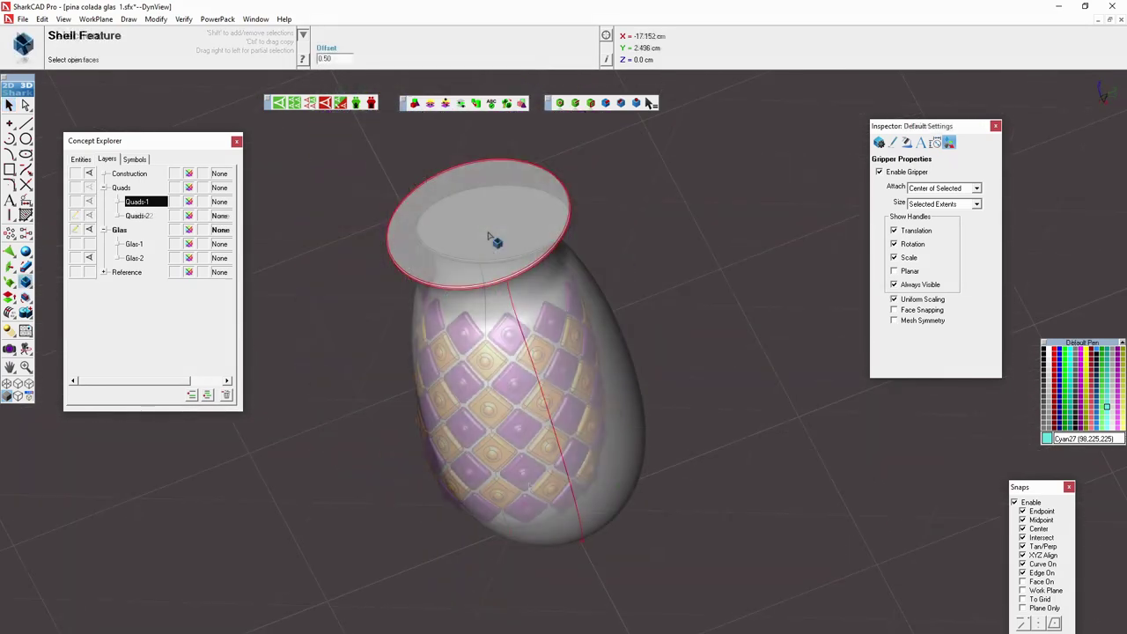
Step: Shell the vase with a 0.50 wall, leaving the top face open
click(507, 236)
click(510, 238)
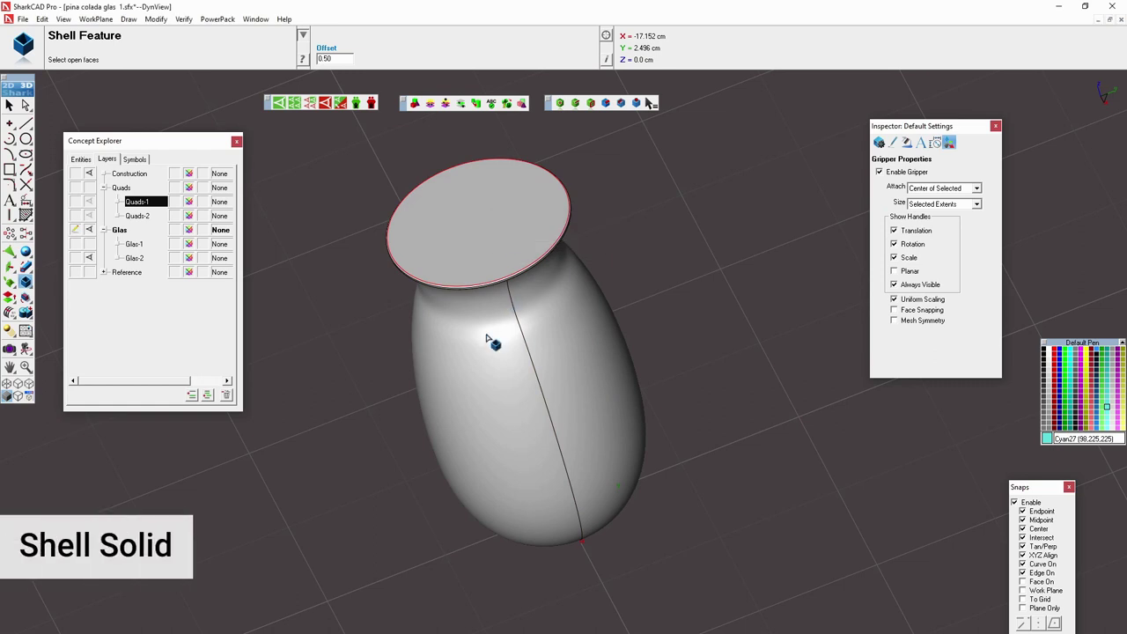
click(493, 340)
middle_drag(465, 357, 599, 418)
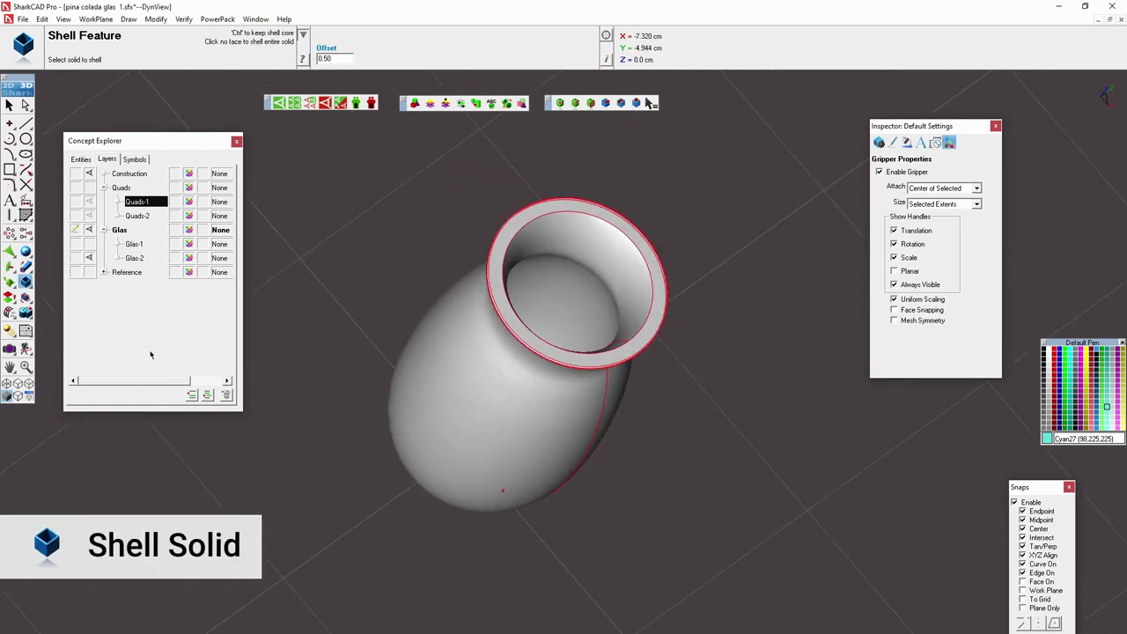
Step: Round the vase's inner rim edge with a 0.2 Constant Blend
click(25, 282)
click(42, 282)
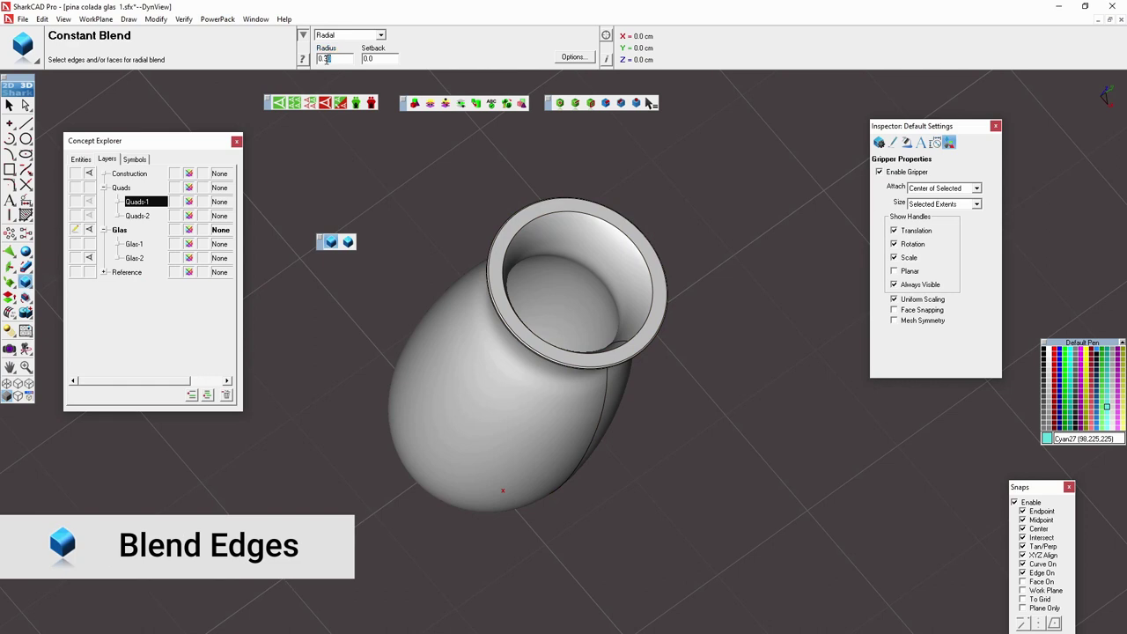
scroll(570, 219, up, 3)
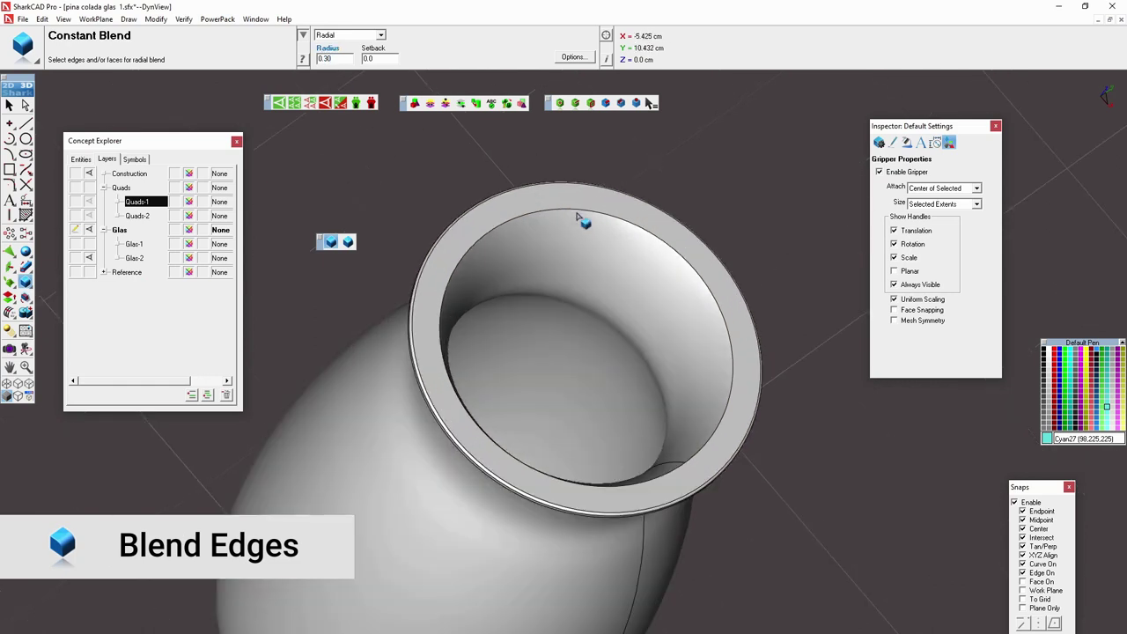
click(577, 213)
middle_drag(517, 219, 455, 133)
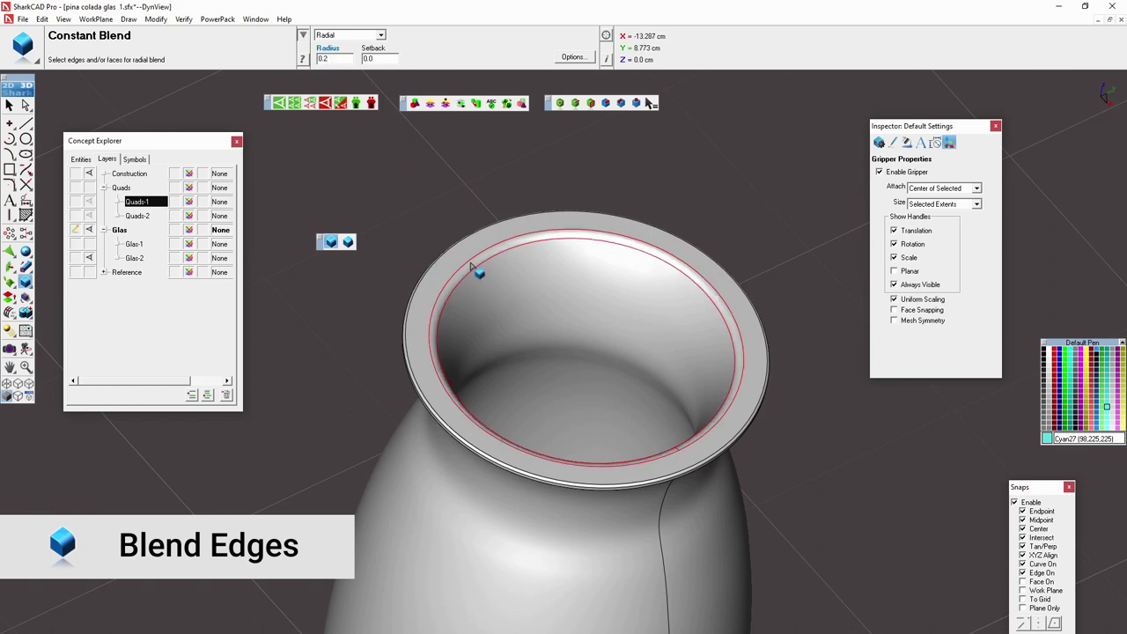
scroll(478, 273, down, 3)
mouse_move(493, 261)
middle_down()
mouse_move(417, 188)
mouse_move(493, 315)
mouse_move(564, 302)
mouse_move(534, 317)
mouse_move(584, 432)
mouse_move(518, 347)
mouse_move(541, 482)
mouse_move(528, 356)
middle_up()
Step: Place a 1.0 × 1.0 × 1.0 block at the vase base and scale it up
click(25, 251)
middle_drag(352, 390, 427, 458)
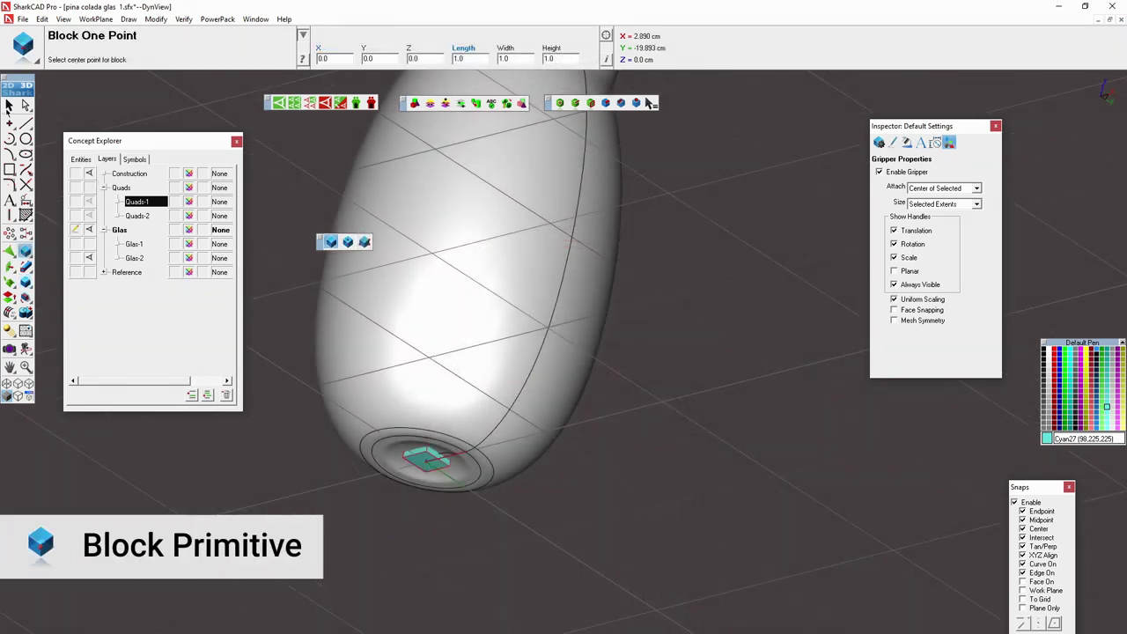
click(427, 459)
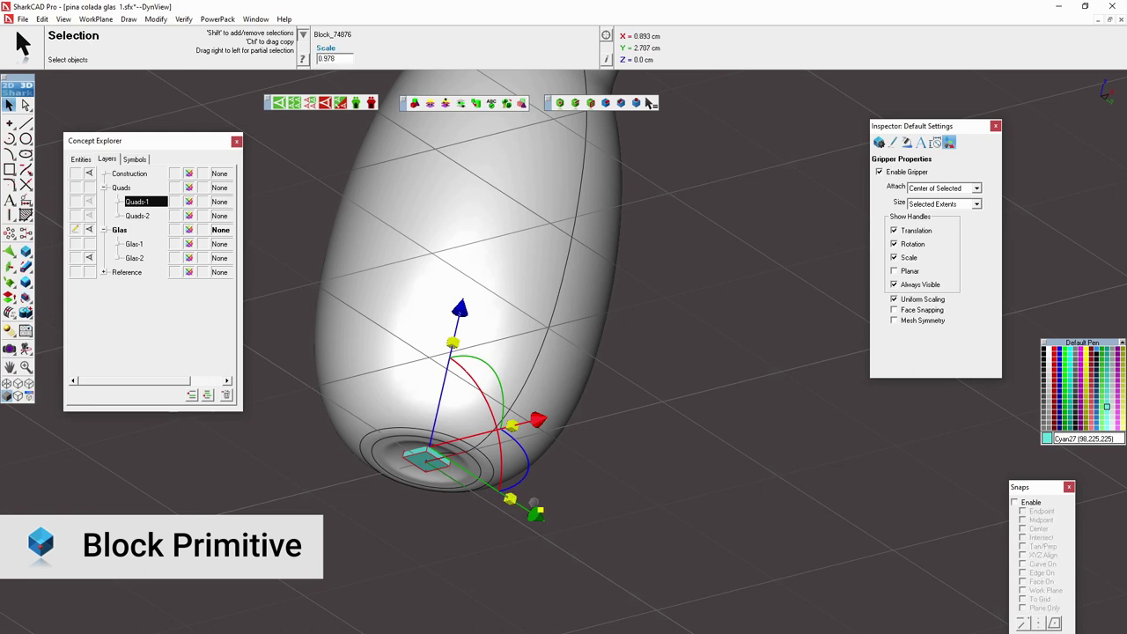
drag(511, 500, 891, 558)
Step: Move the enlarged cyan block up so it encloses the vase to its rim
scroll(488, 452, down, 3)
middle_drag(489, 452, 573, 516)
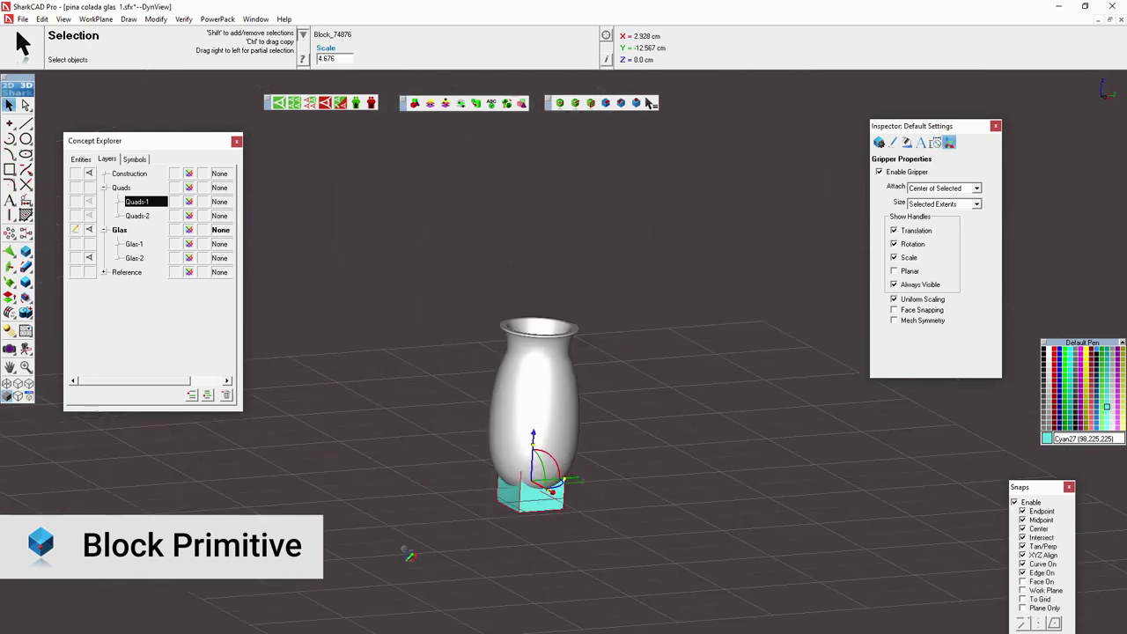
scroll(573, 516, up, 2)
scroll(564, 447, up, 2)
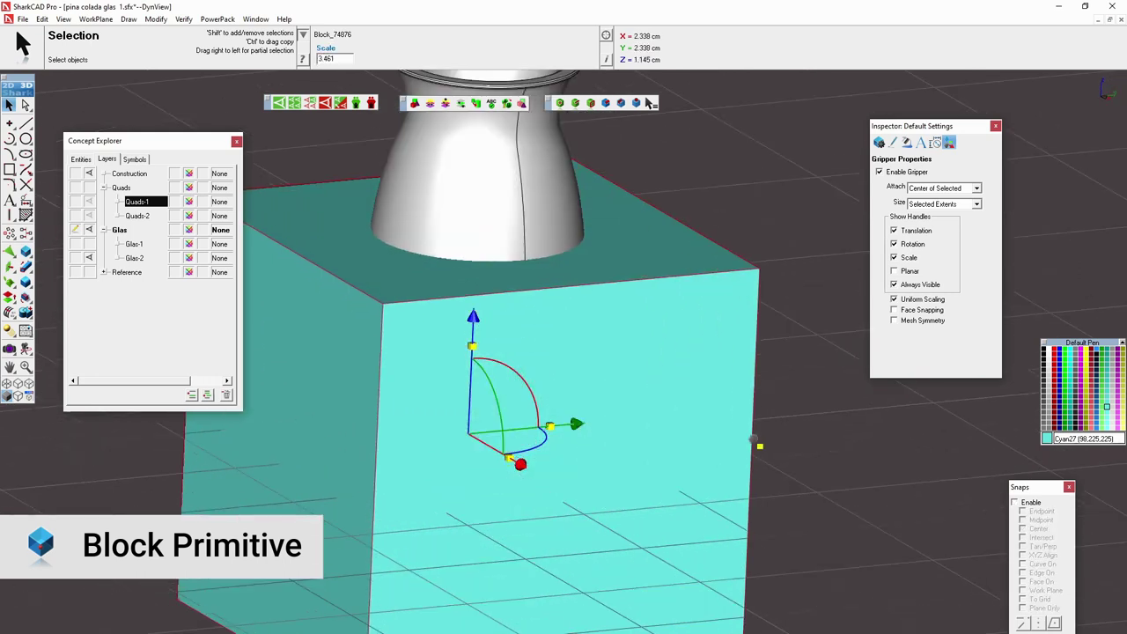
scroll(617, 422, down, 3)
scroll(564, 423, up, 2)
mouse_move(555, 414)
mouse_down()
mouse_move(570, 340)
mouse_move(550, 335)
mouse_up()
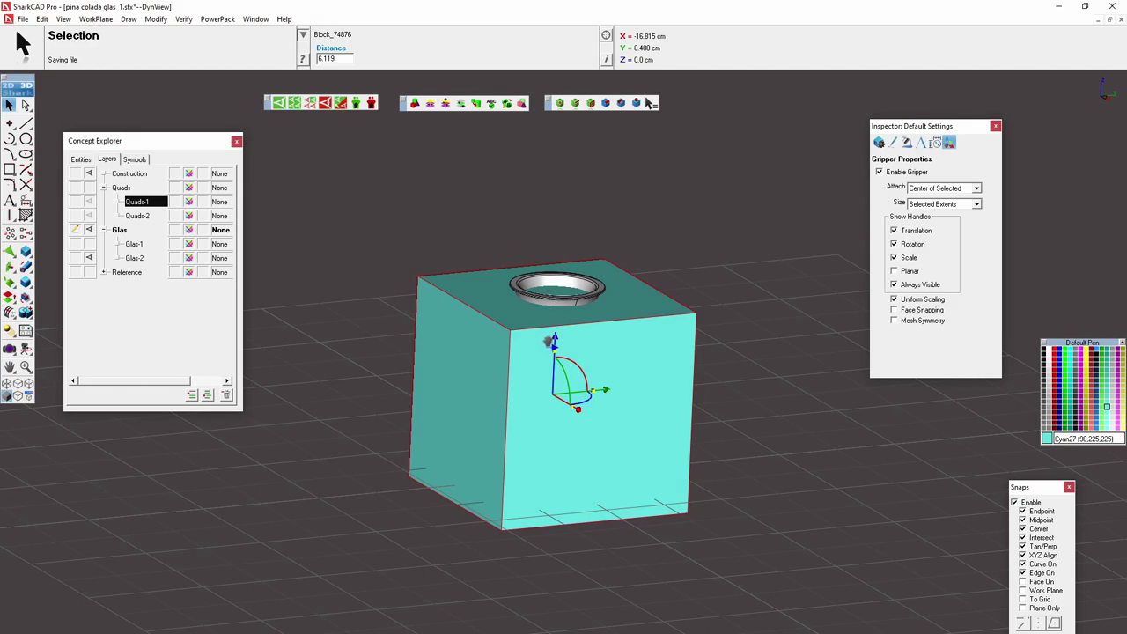
scroll(549, 340, up, 2)
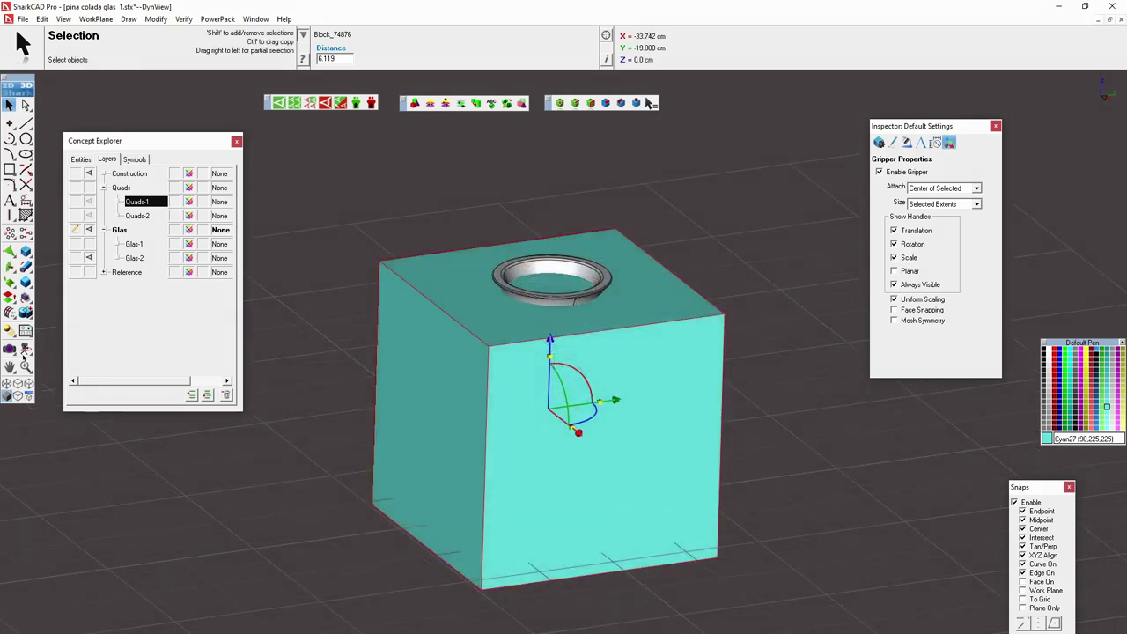
click(25, 312)
Step: Split the rim ring solid off the cyan inner vase and save the file
click(104, 314)
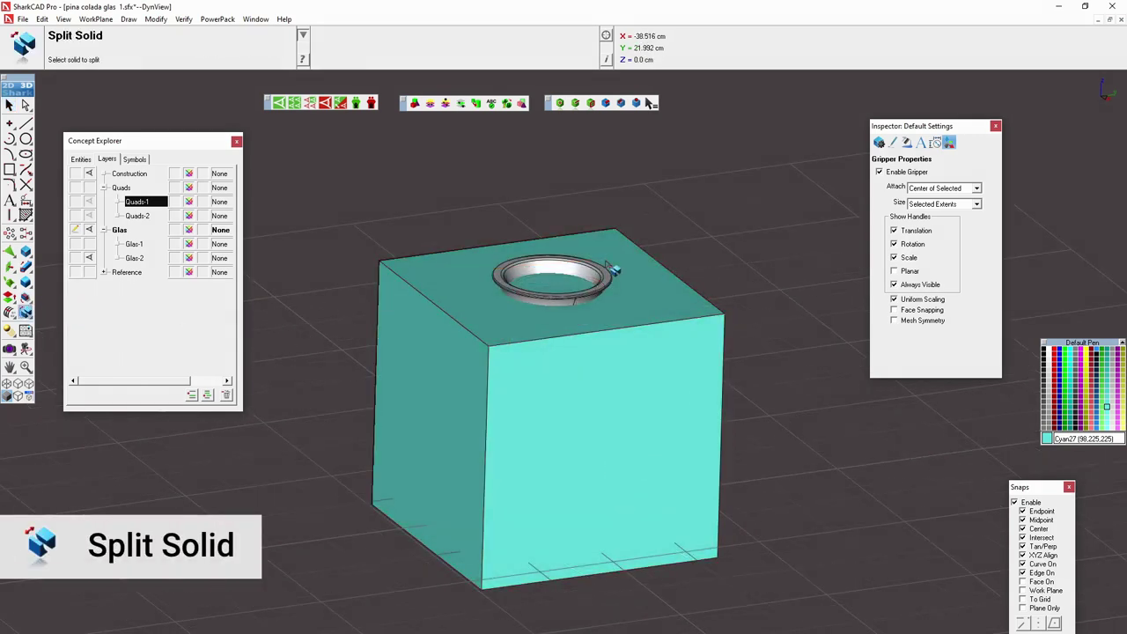
scroll(621, 288, up, 2)
scroll(621, 289, up, 2)
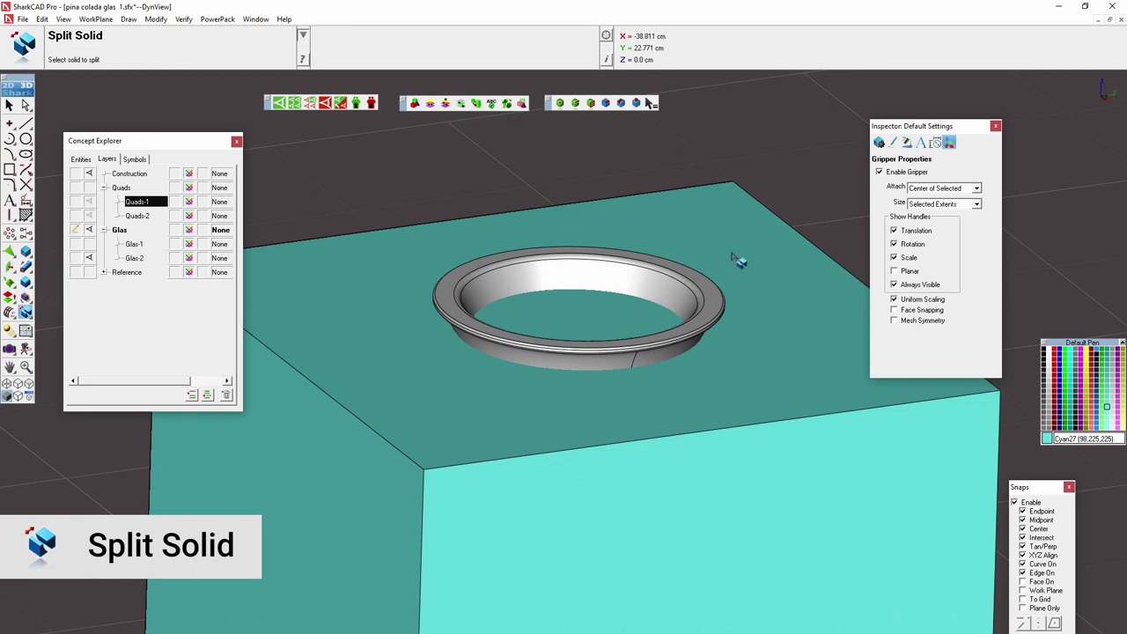
click(724, 311)
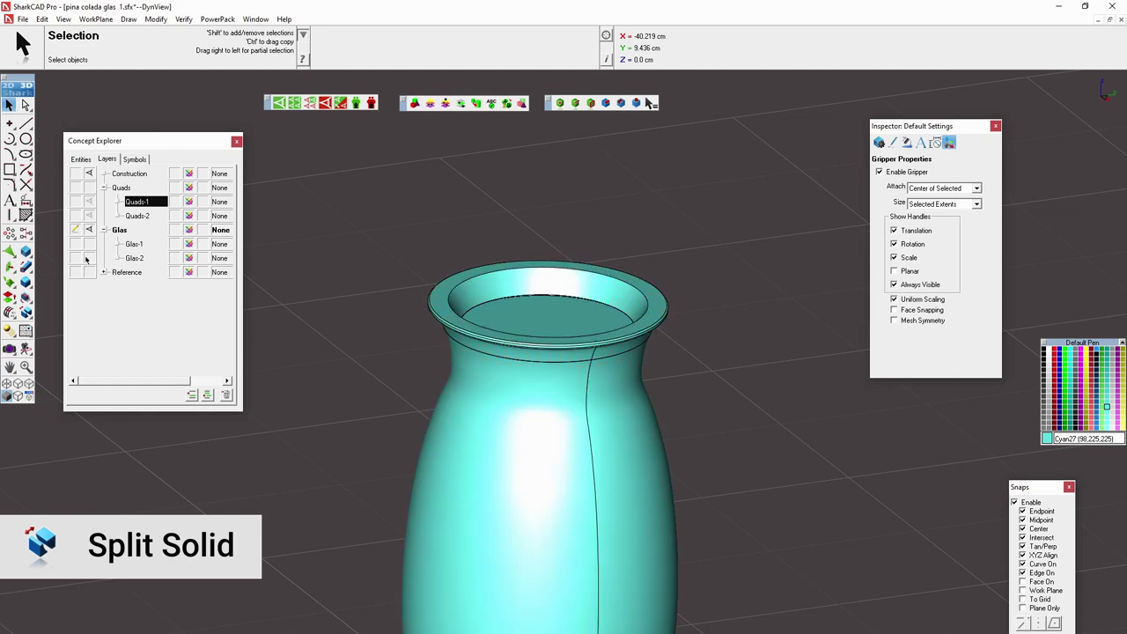
click(87, 259)
key(ctrl+s)
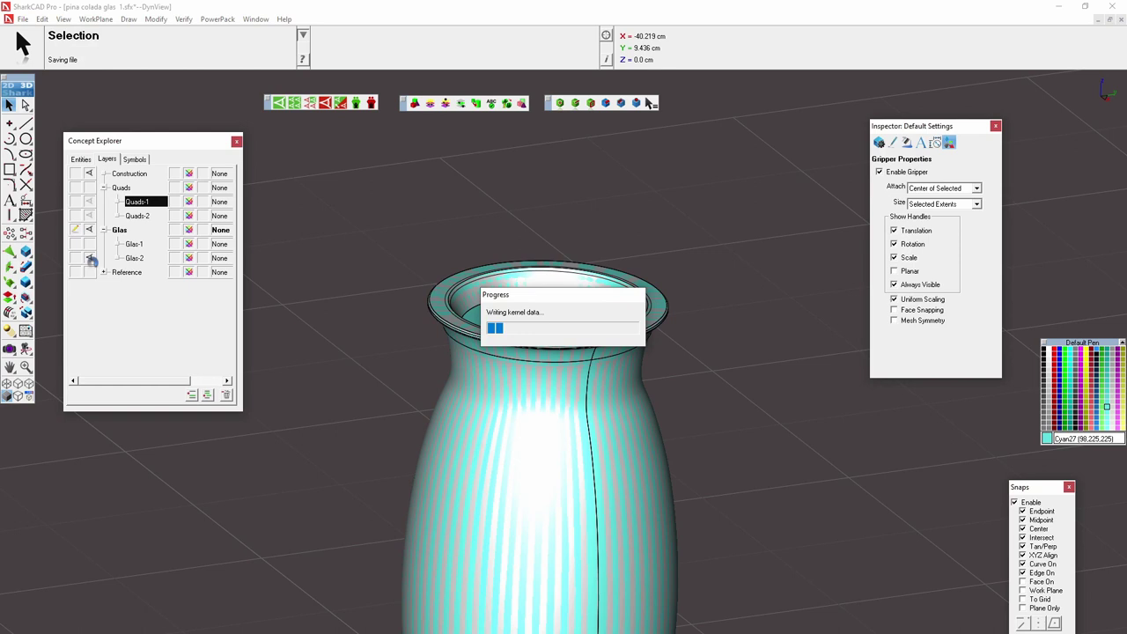
Step: Delete the two rim parts at the vase's top edge
click(475, 291)
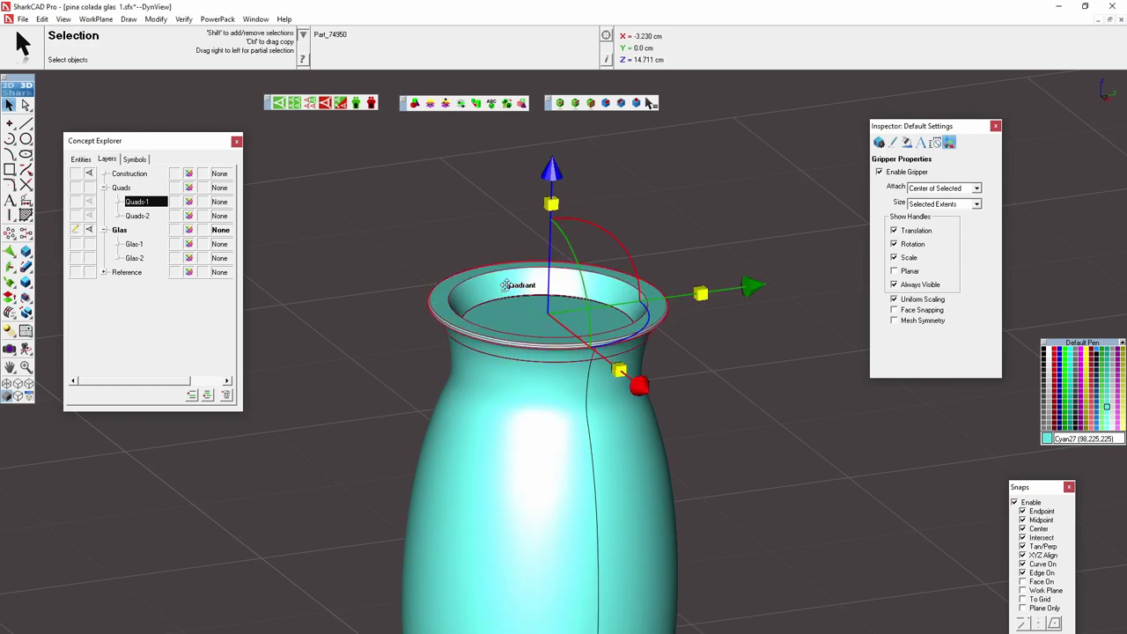
key(Delete)
click(480, 355)
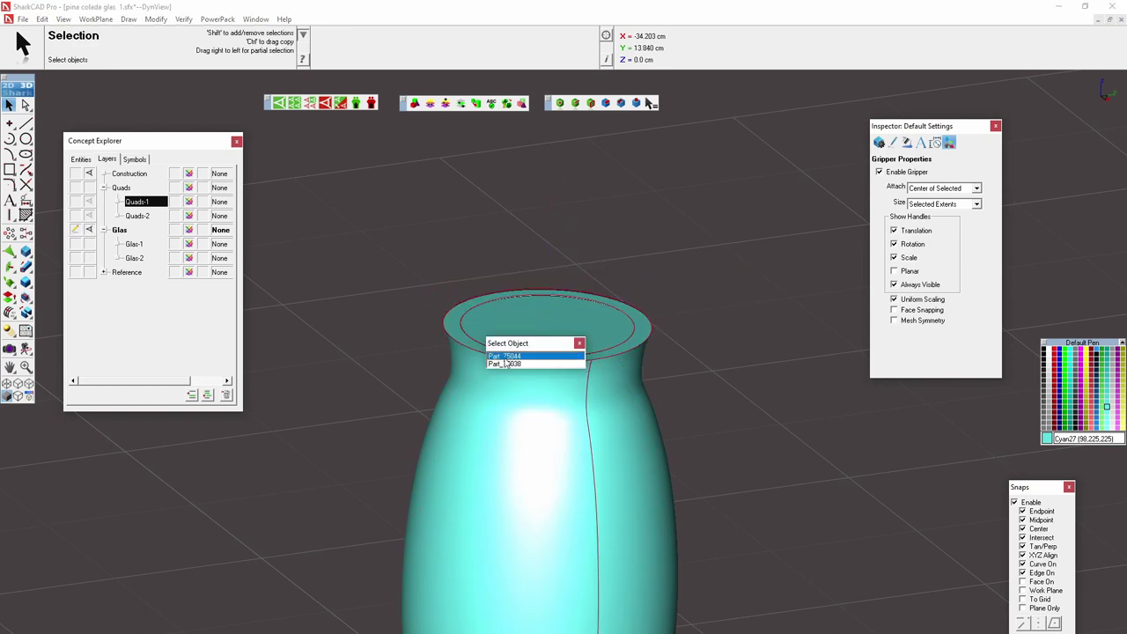
click(504, 363)
key(Delete)
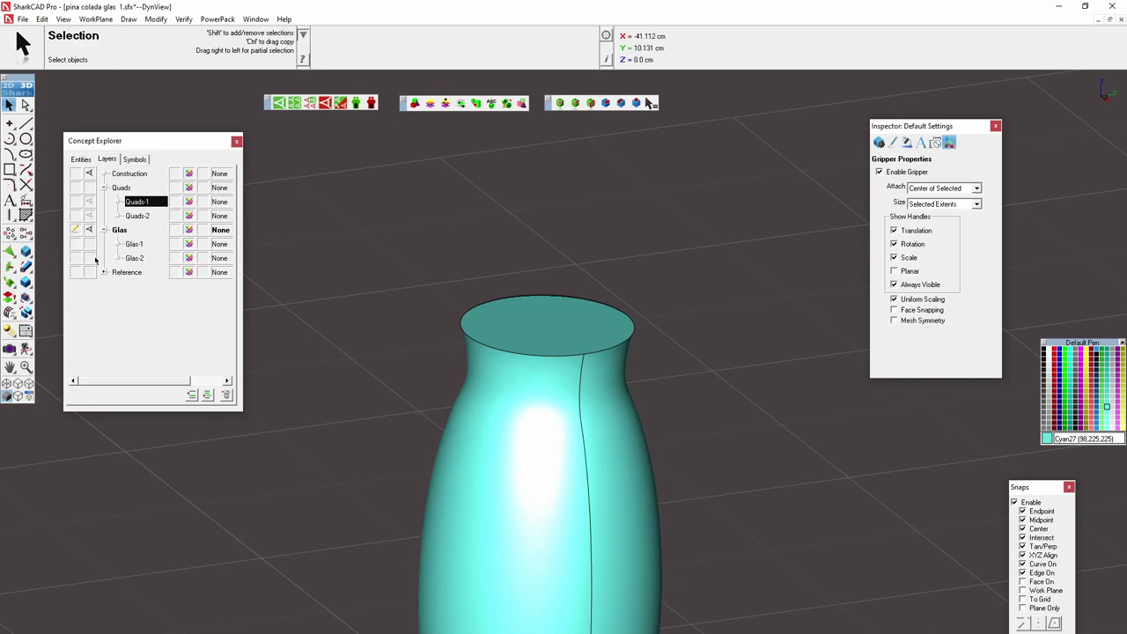
Step: Show layer Glas-2, scale the cyan body up to 1.033, and turn on the Quads layer
click(92, 259)
middle_drag(364, 324, 546, 388)
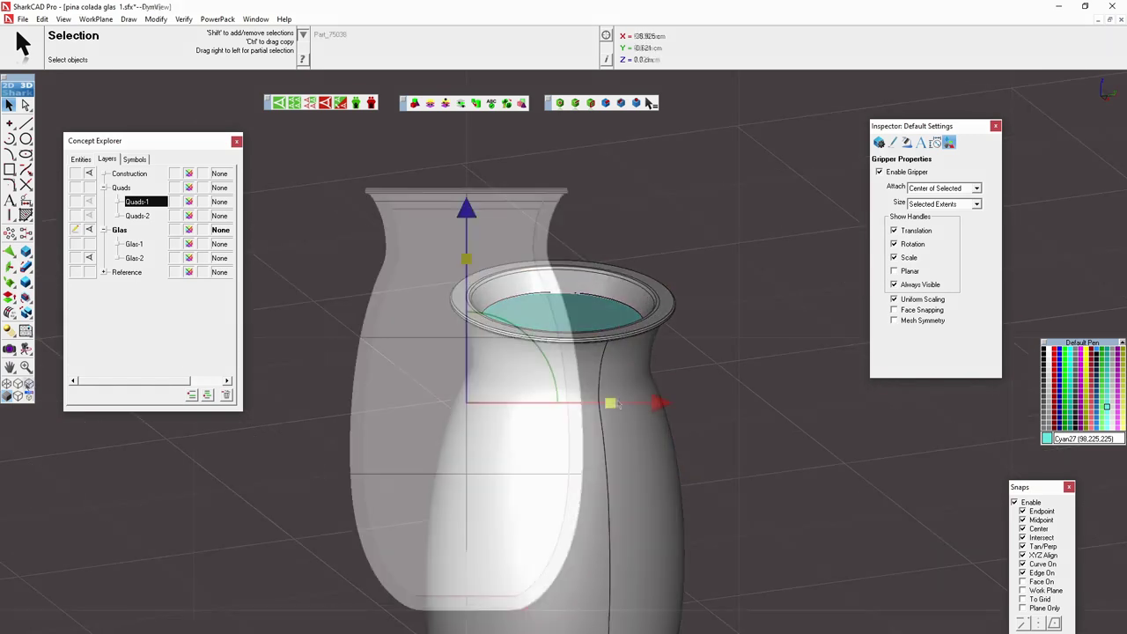
drag(610, 403, 612, 404)
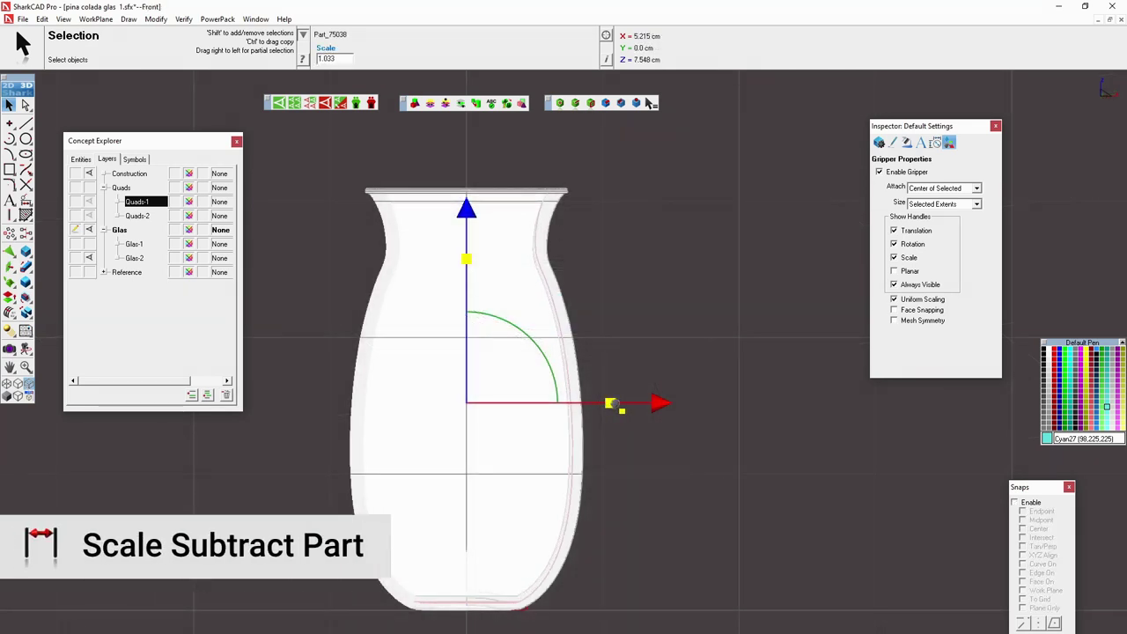
click(89, 187)
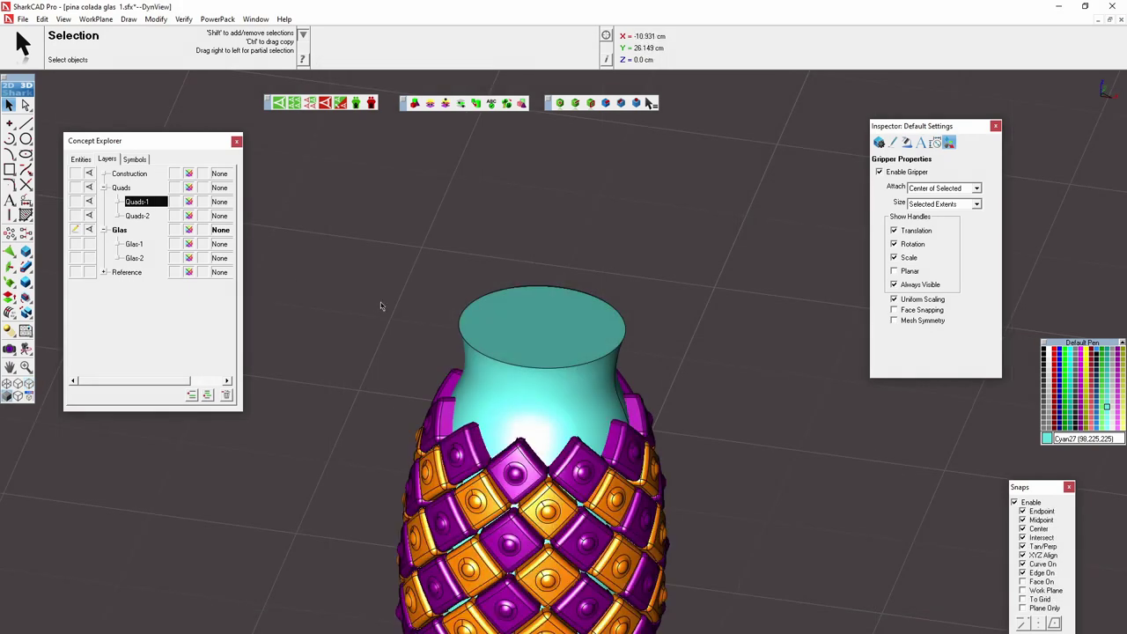
Step: Subtract the cyan inner vase body from the first set of diamond tiles
click(571, 358)
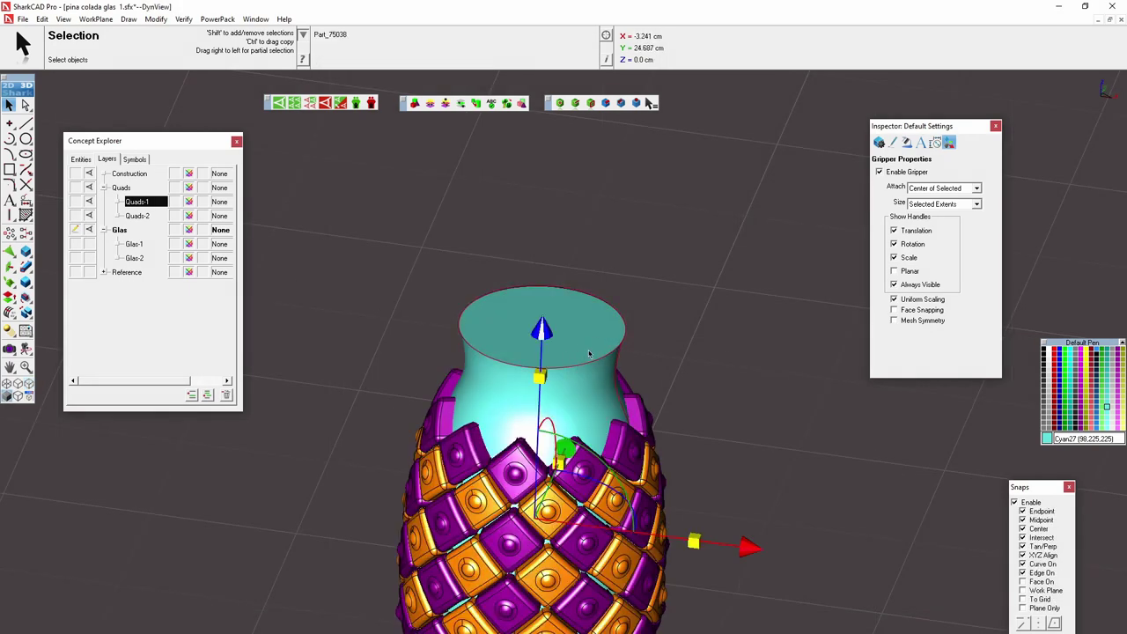
key(ctrl)
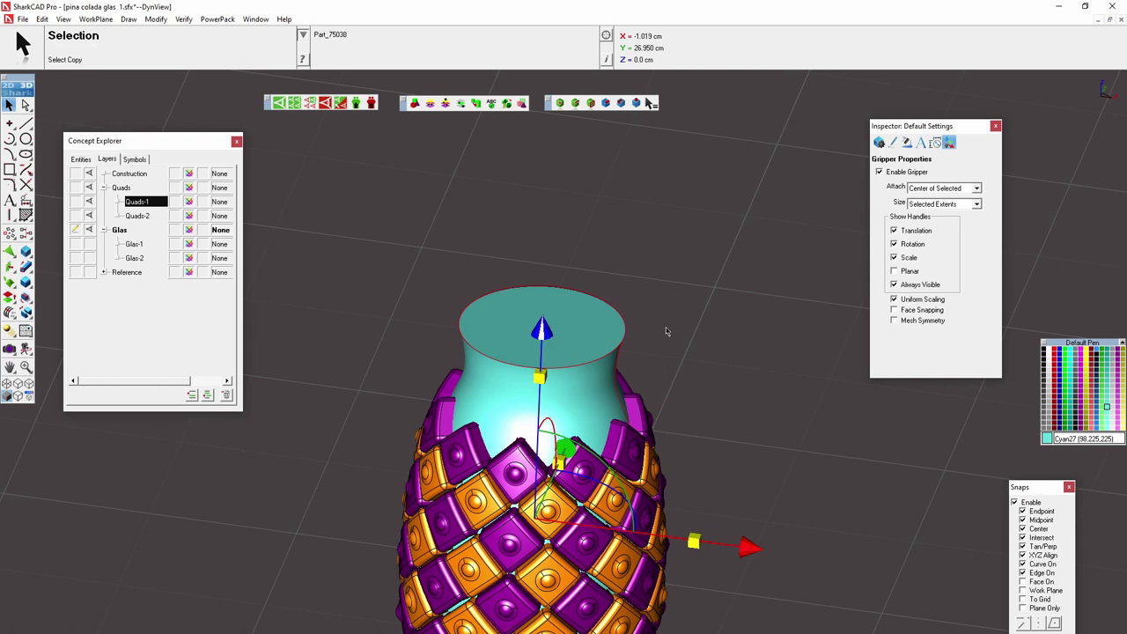
scroll(667, 331, up, 2)
click(25, 313)
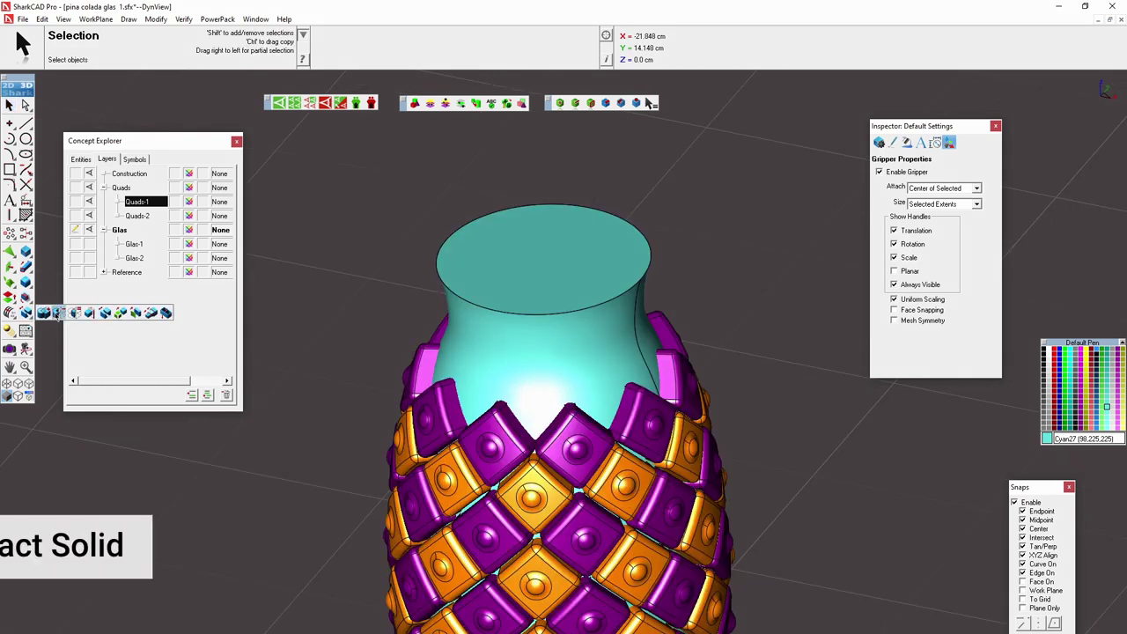
click(52, 314)
click(528, 431)
click(528, 405)
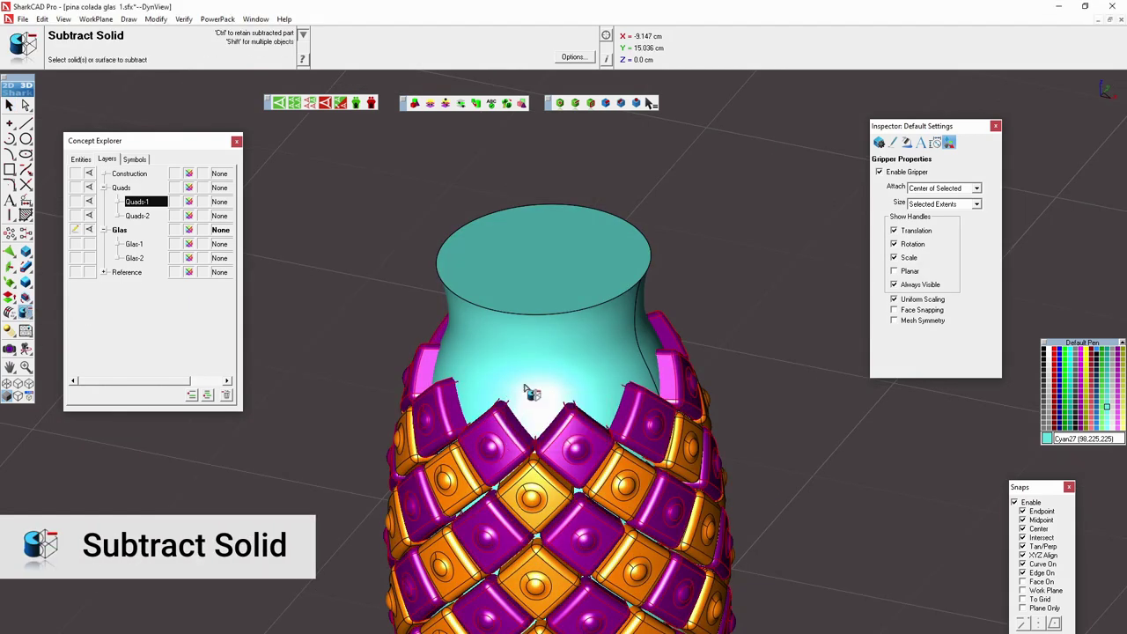
click(533, 368)
click(567, 369)
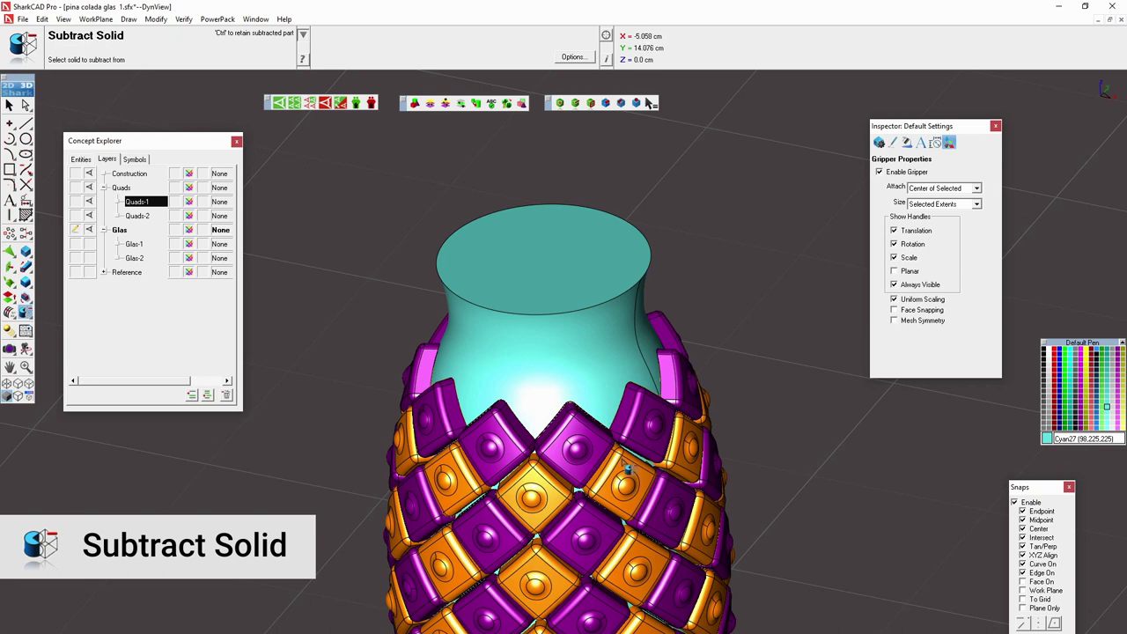
Step: Subtract the cyan body from the second tile set, then show the white vase on Glas-2
click(626, 468)
click(652, 461)
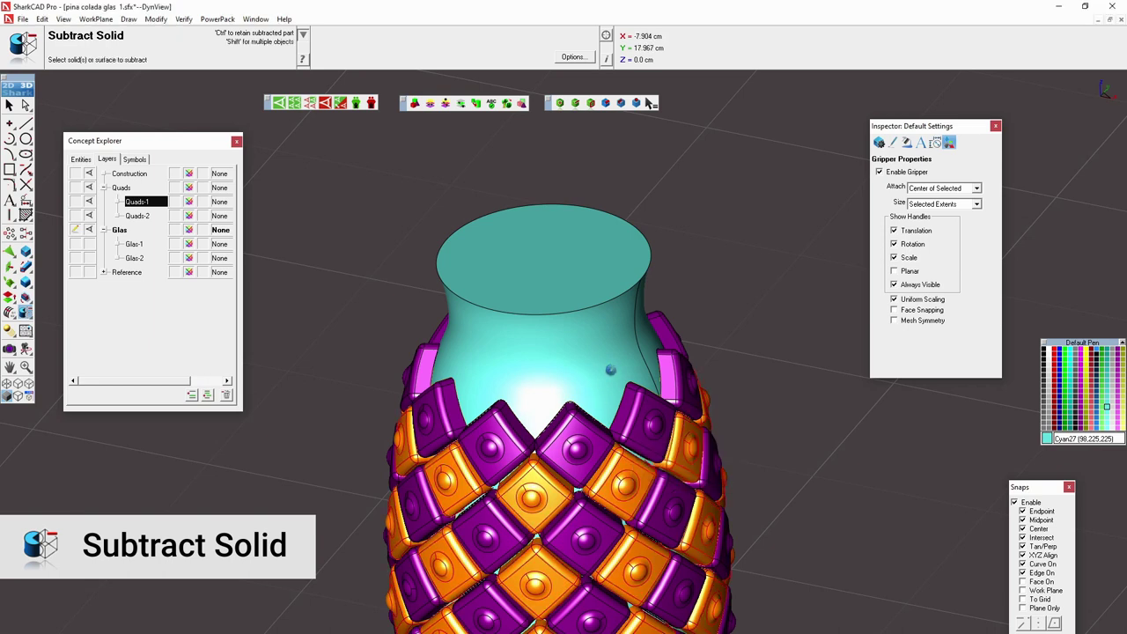
click(611, 369)
scroll(607, 390, down, 2)
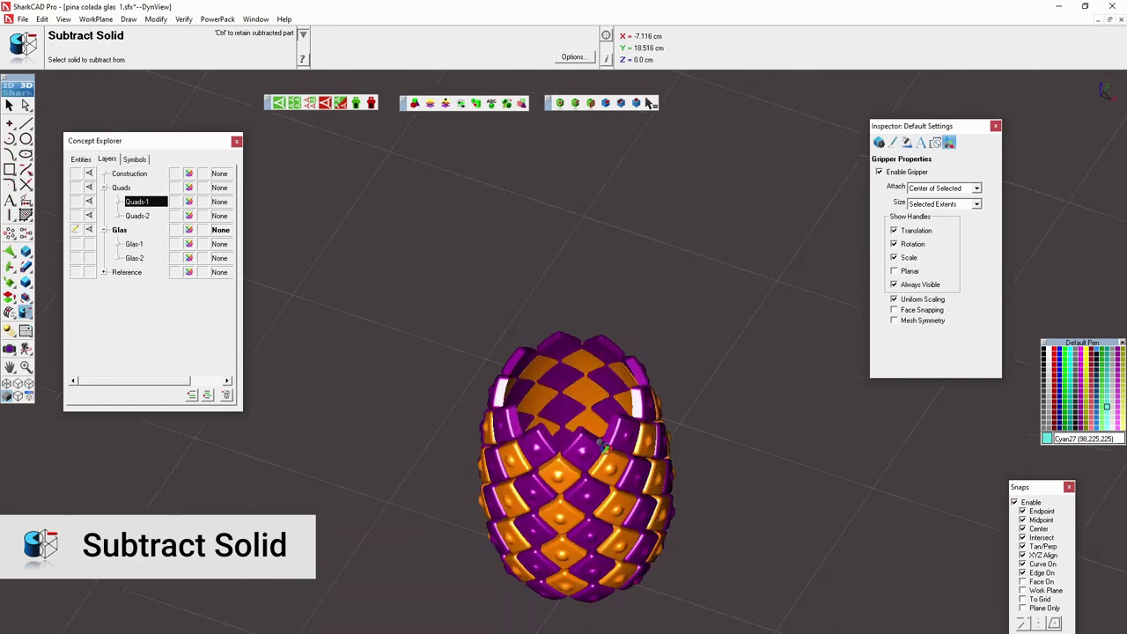
mouse_move(607, 390)
middle_down()
mouse_move(811, 394)
mouse_move(435, 259)
mouse_move(314, 415)
mouse_move(487, 516)
mouse_move(518, 406)
middle_up()
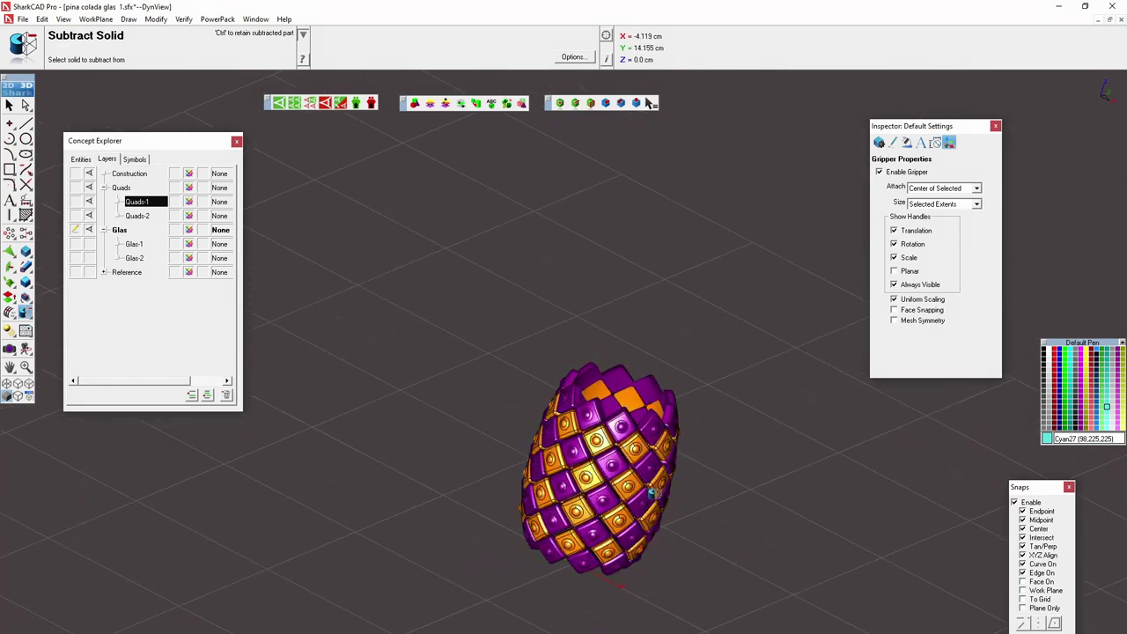
scroll(518, 406, up, 2)
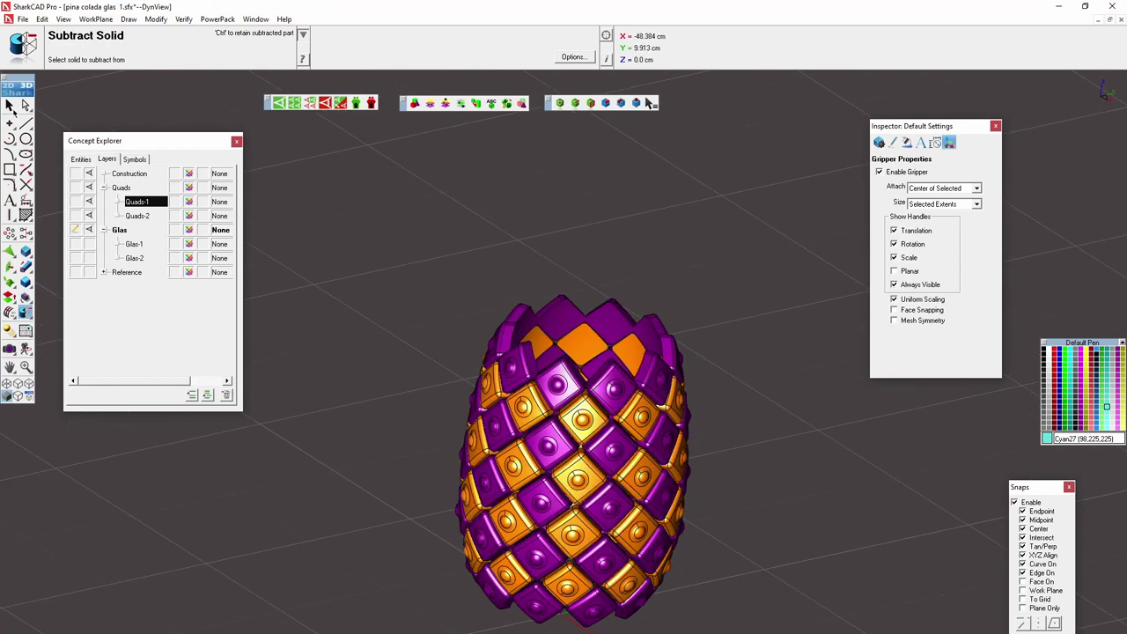
key(Escape)
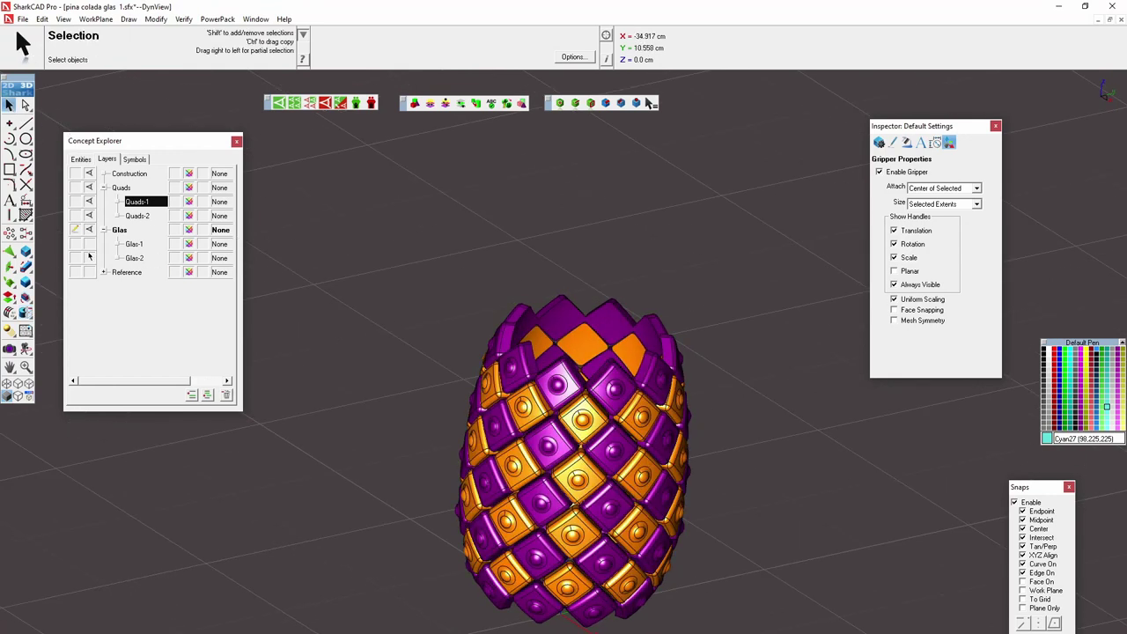
click(89, 257)
Step: Set the Add Solid edge treatment to a Radial blend of 1.270
mouse_move(493, 334)
middle_down()
mouse_move(500, 390)
mouse_move(443, 363)
mouse_move(458, 379)
middle_up()
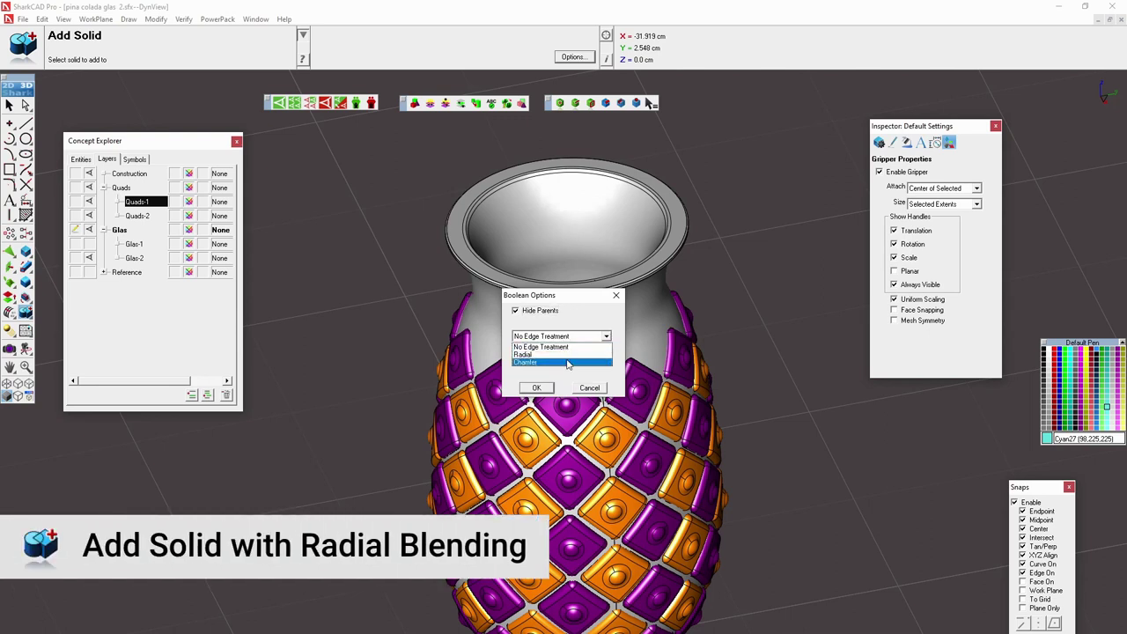
click(583, 354)
click(606, 353)
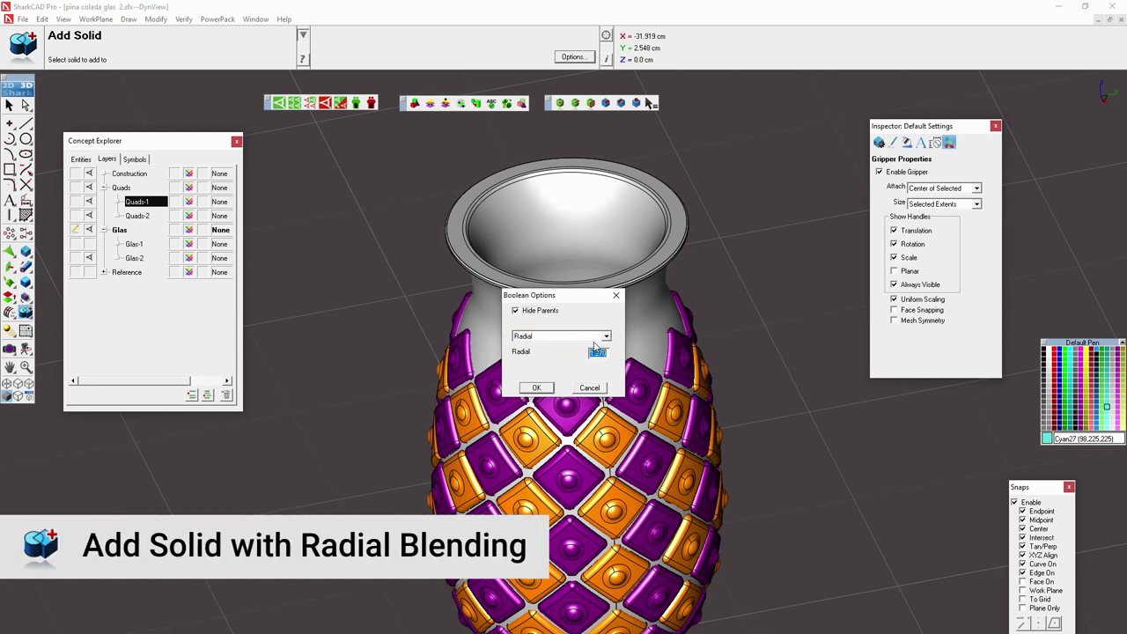
text(0.3)
key(Return)
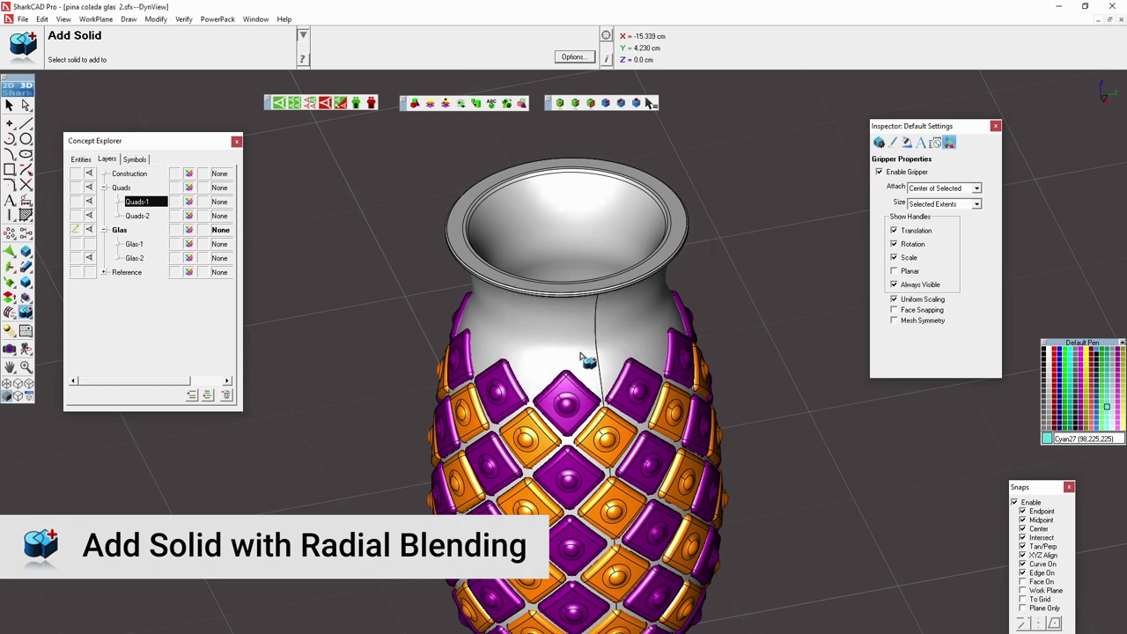
Step: Fuse the diamond tiles into the white vase and inspect the blended joins
click(578, 347)
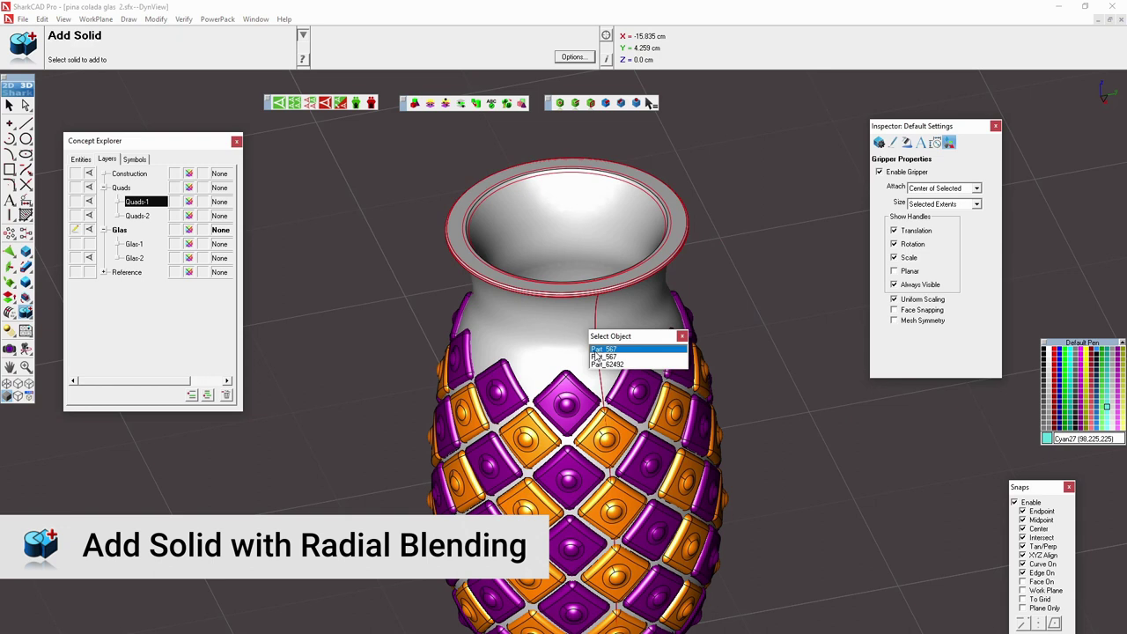
click(596, 355)
click(582, 393)
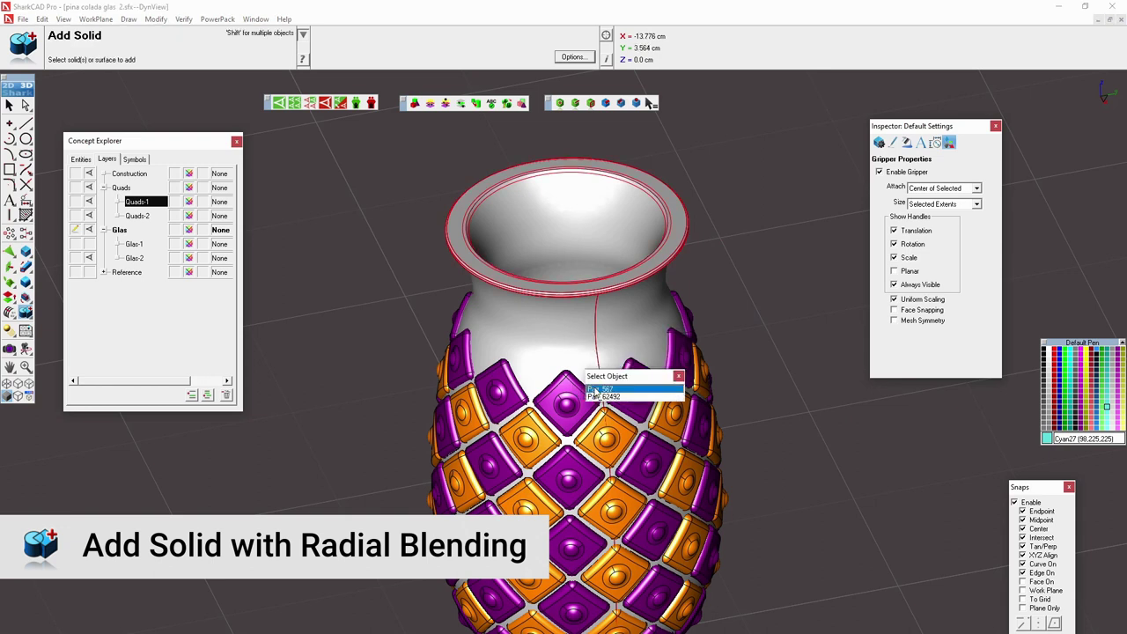
click(598, 396)
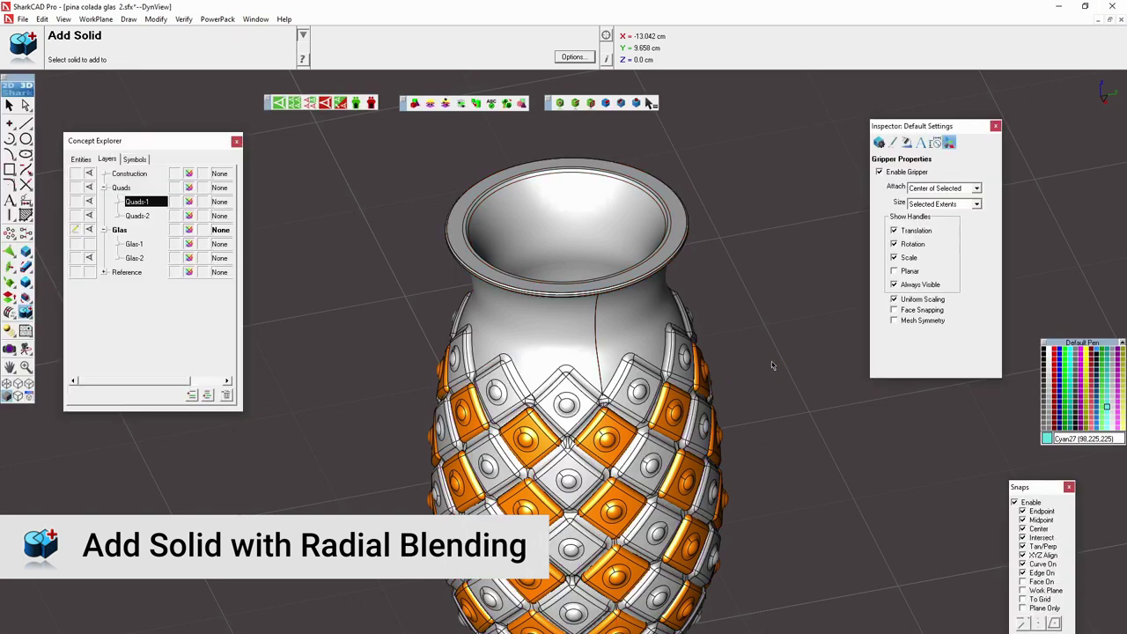
scroll(636, 451, down, 2)
scroll(625, 458, up, 3)
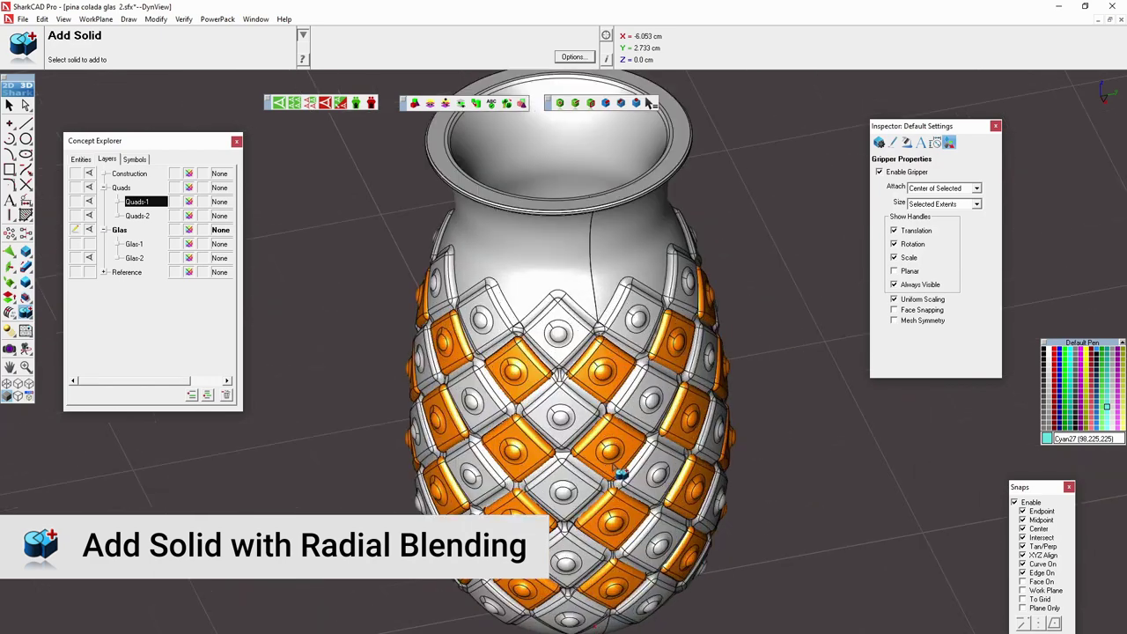
scroll(614, 447, up, 2)
middle_drag(614, 447, 560, 420)
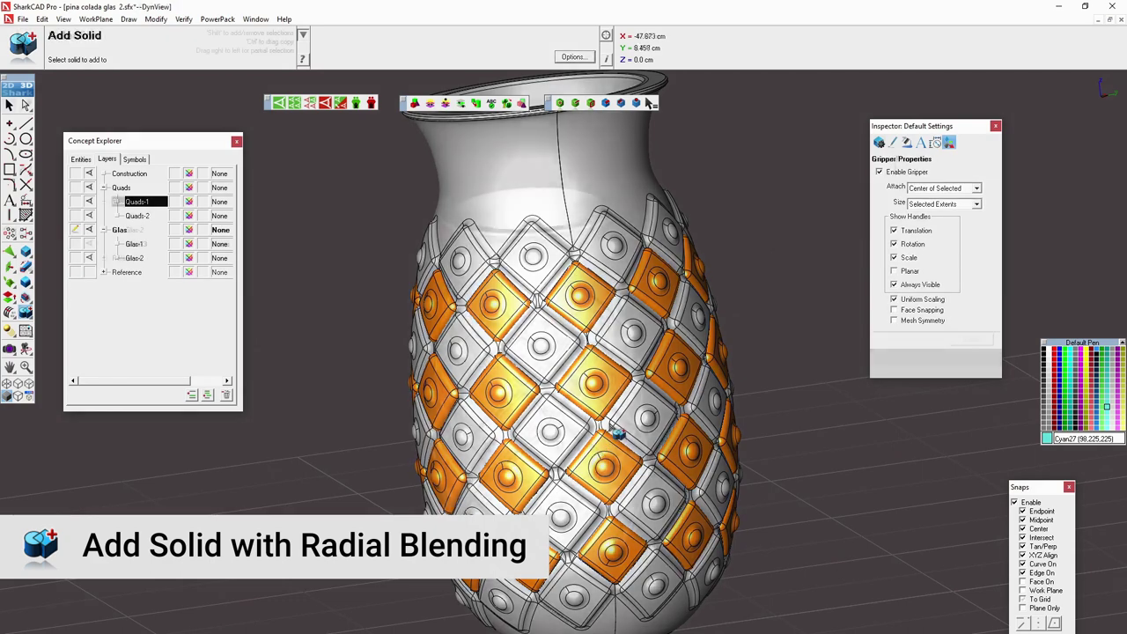
middle_drag(730, 519, 627, 553)
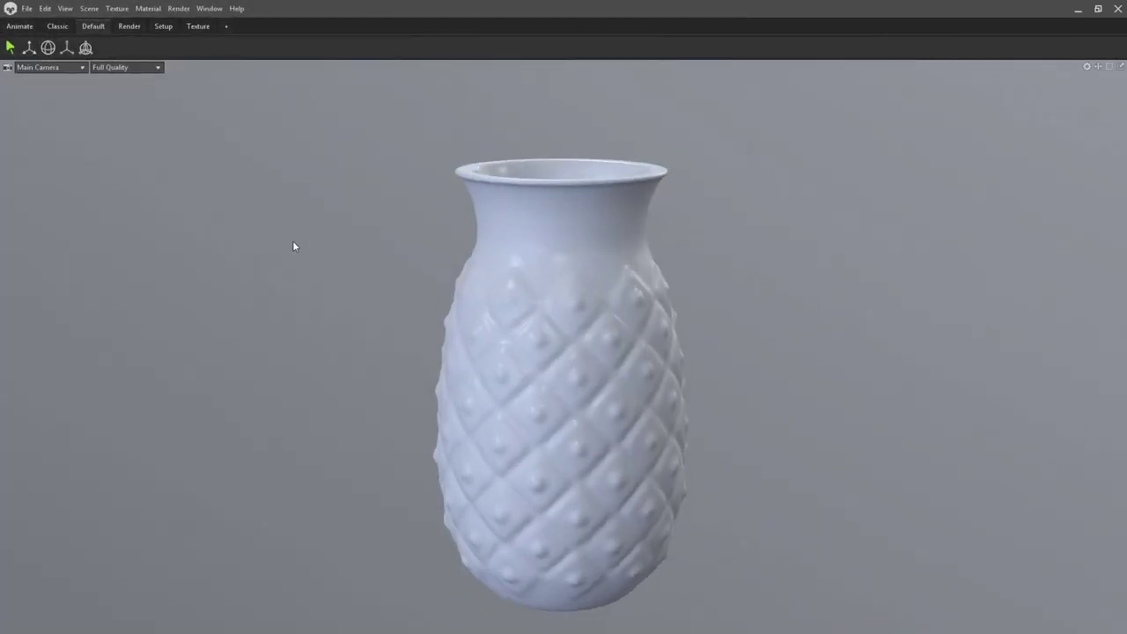
right_click(291, 239)
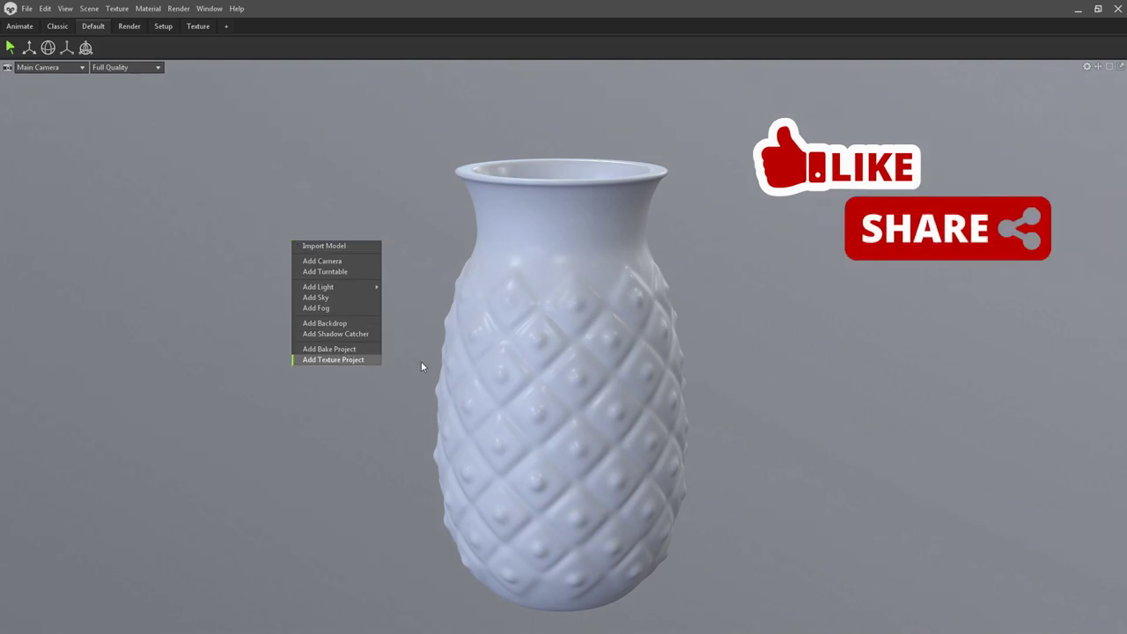
click(800, 349)
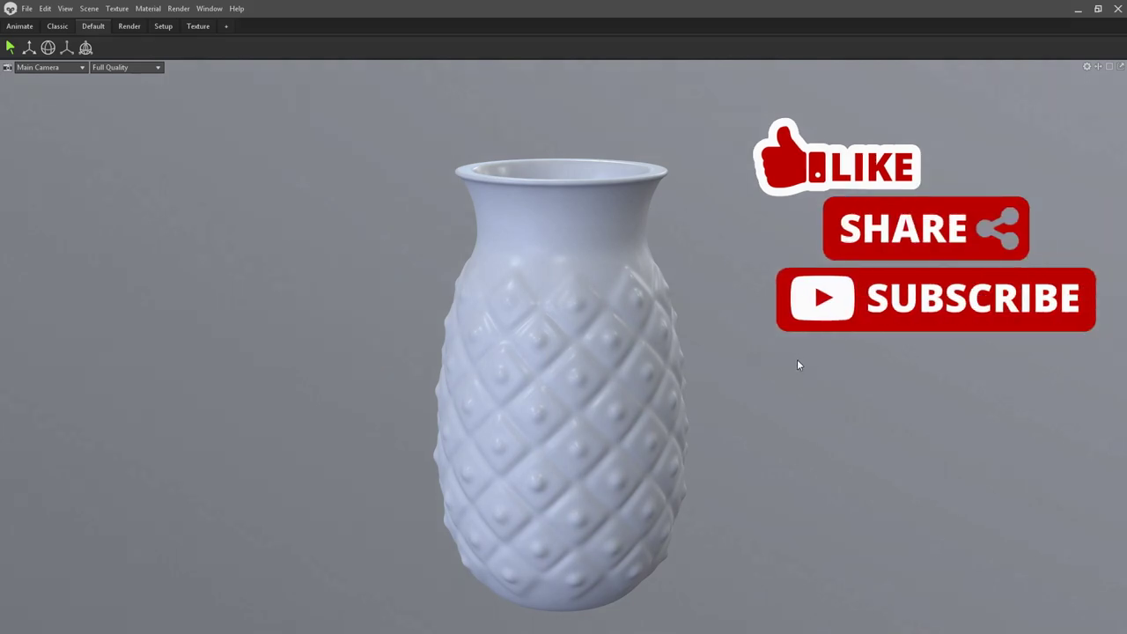
mouse_move(797, 359)
mouse_down()
mouse_move(752, 315)
mouse_move(302, 281)
mouse_up()
mouse_move(716, 458)
mouse_down()
mouse_move(580, 435)
mouse_move(485, 373)
mouse_move(421, 385)
mouse_move(297, 479)
mouse_move(273, 484)
mouse_up()
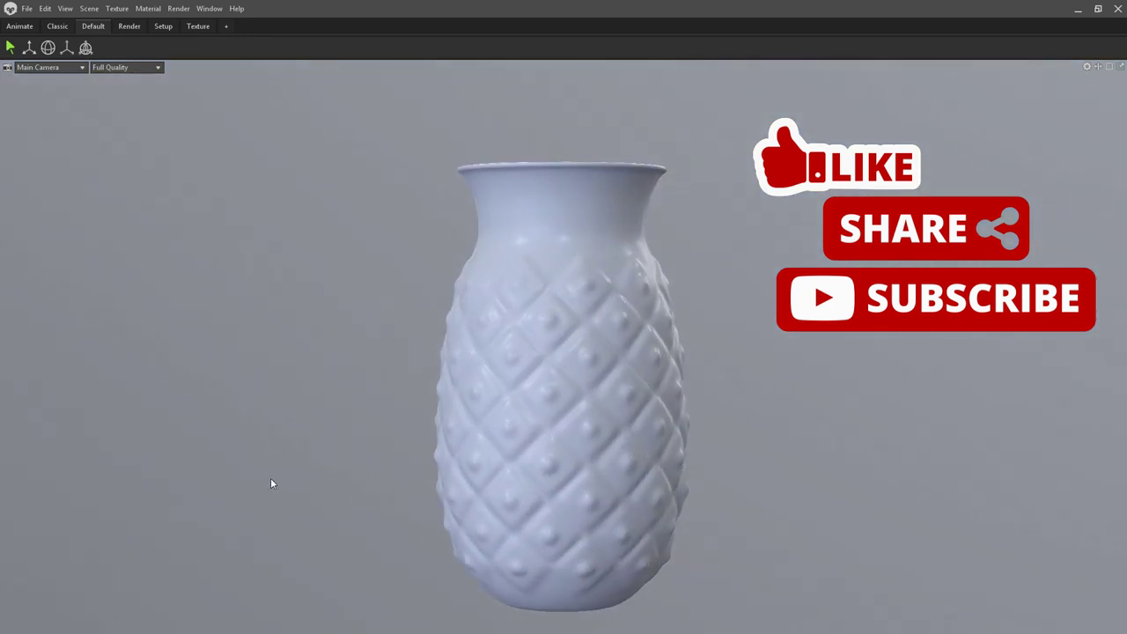
mouse_move(587, 309)
mouse_down()
mouse_move(539, 367)
mouse_move(344, 390)
mouse_up()
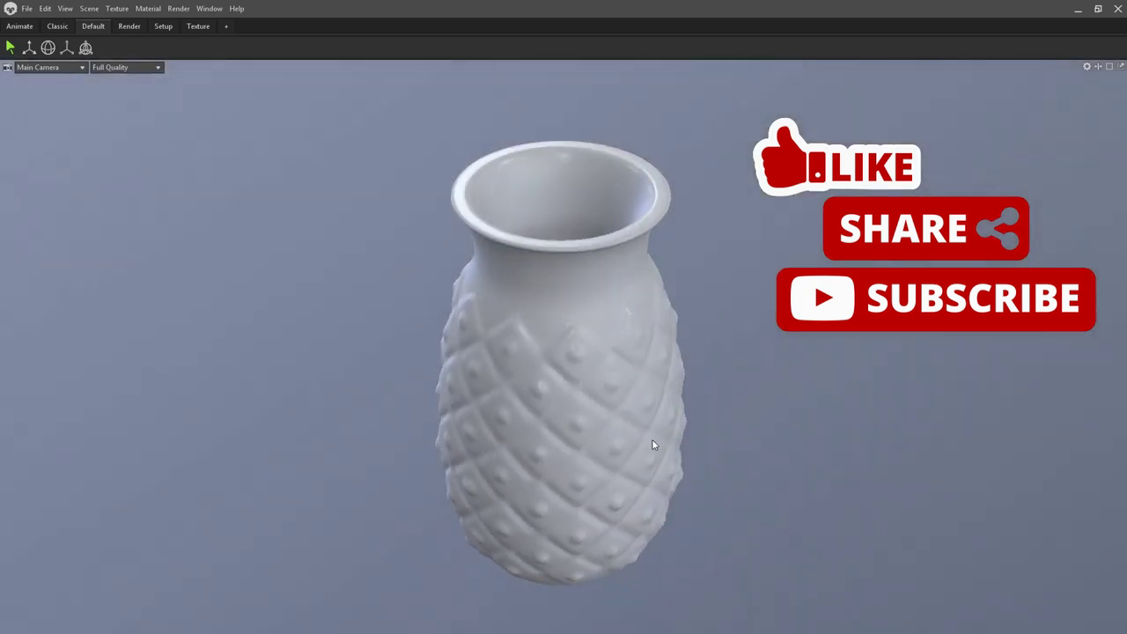